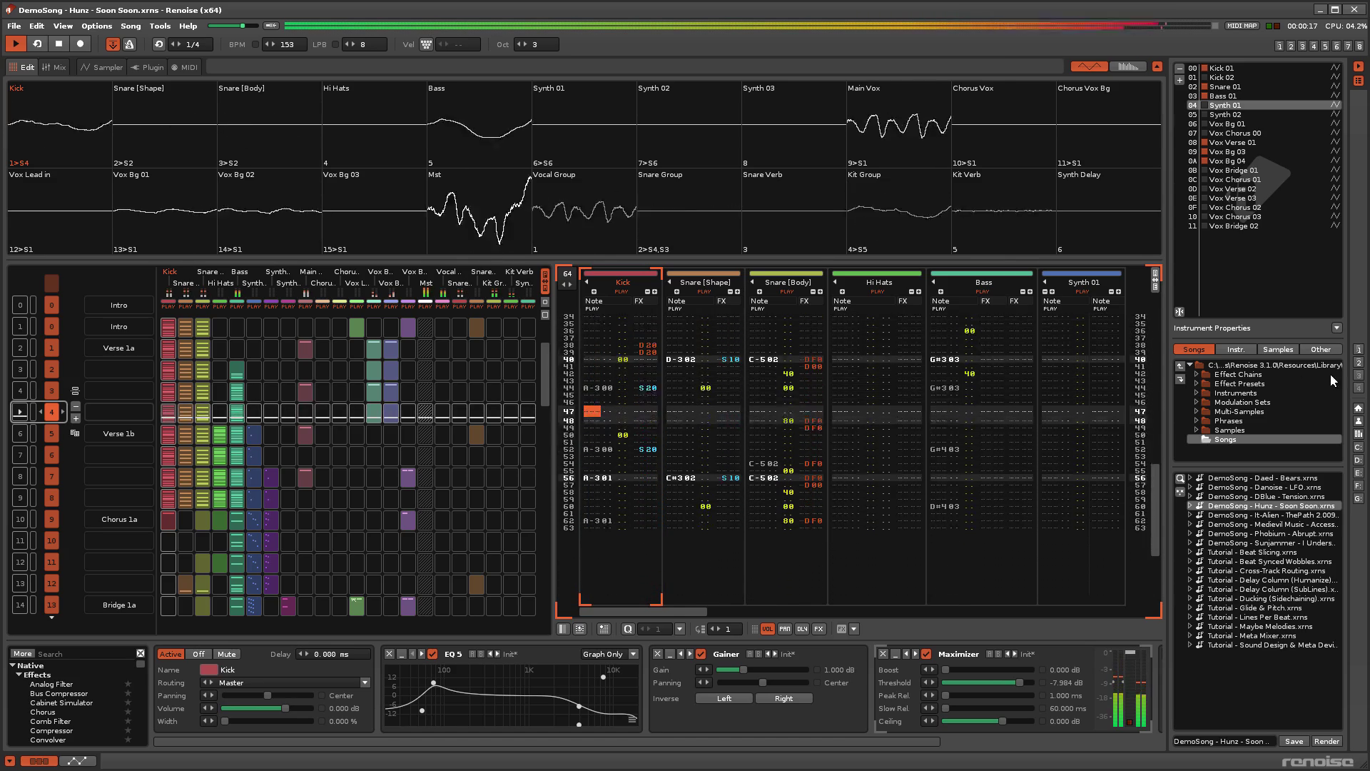
Drag the splitter below the track scopes to resize the scopes area.
mouse_move(807, 259)
mouse_down()
mouse_move(810, 389)
mouse_move(816, 248)
mouse_up()
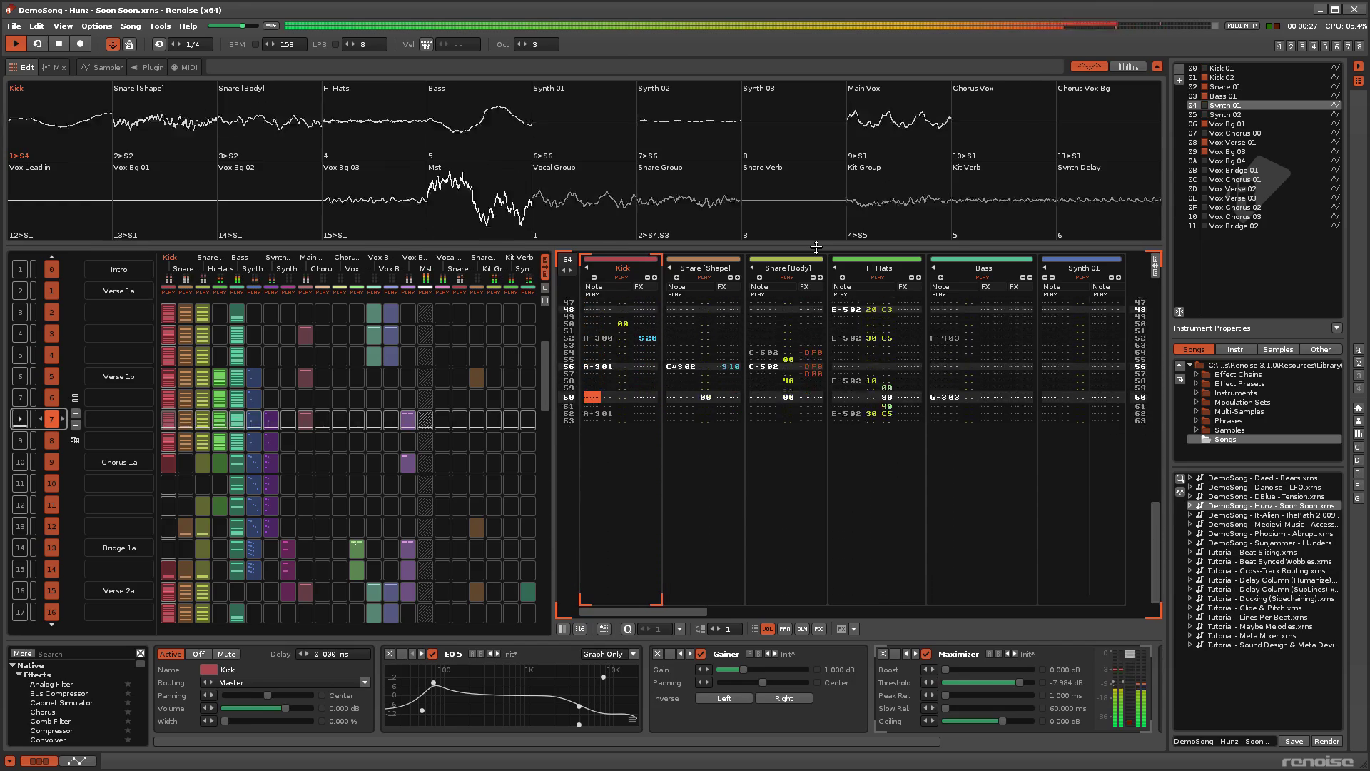
In the pattern editor, toggle the track scopes and spectrum analyser on and off, ending on scopes.
click(1095, 67)
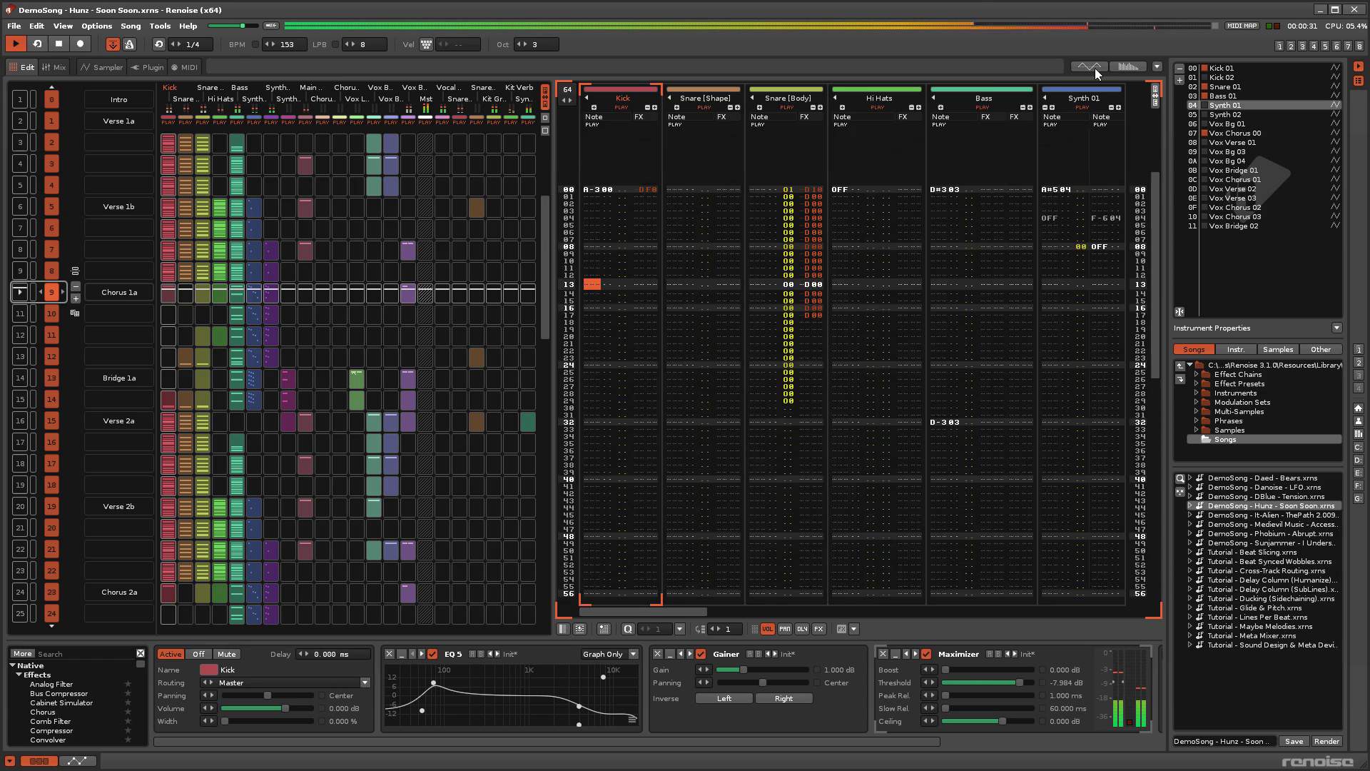
click(1095, 67)
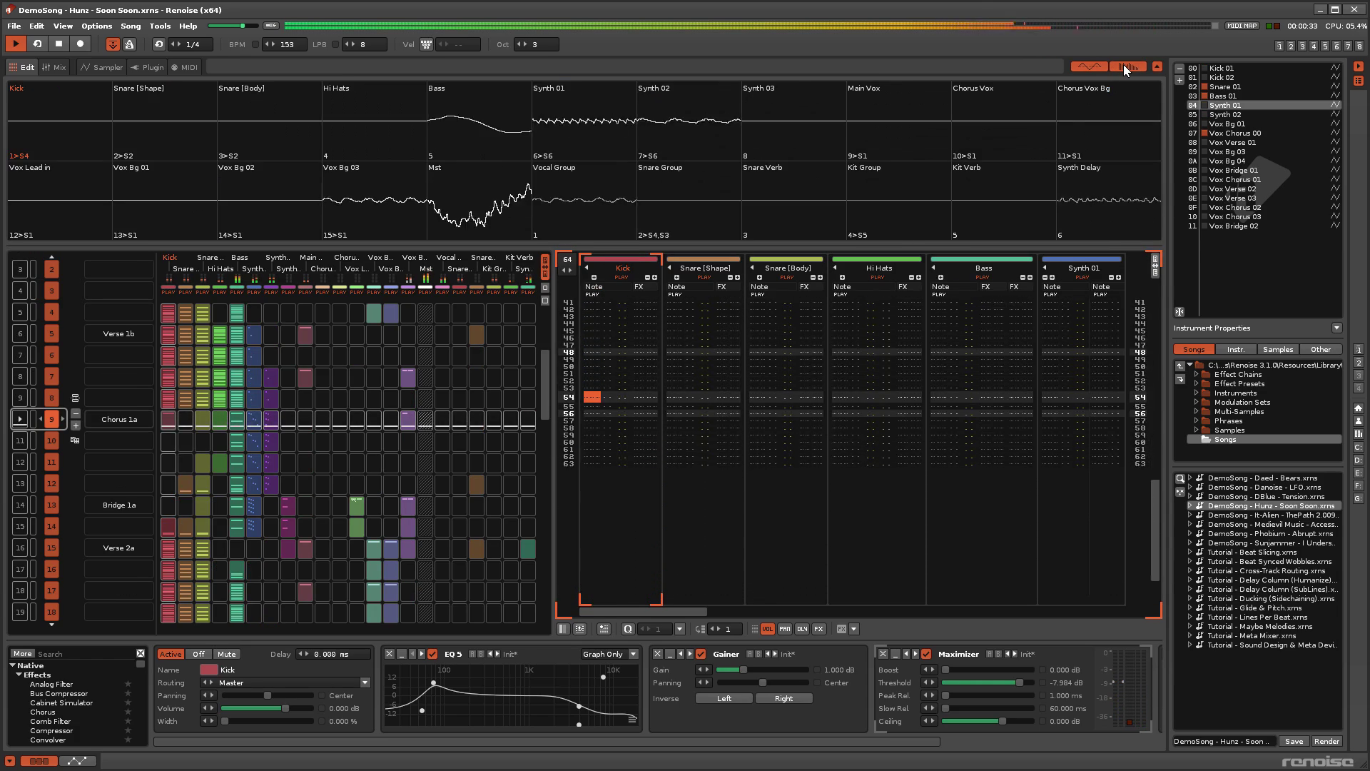
click(1124, 64)
click(1124, 64)
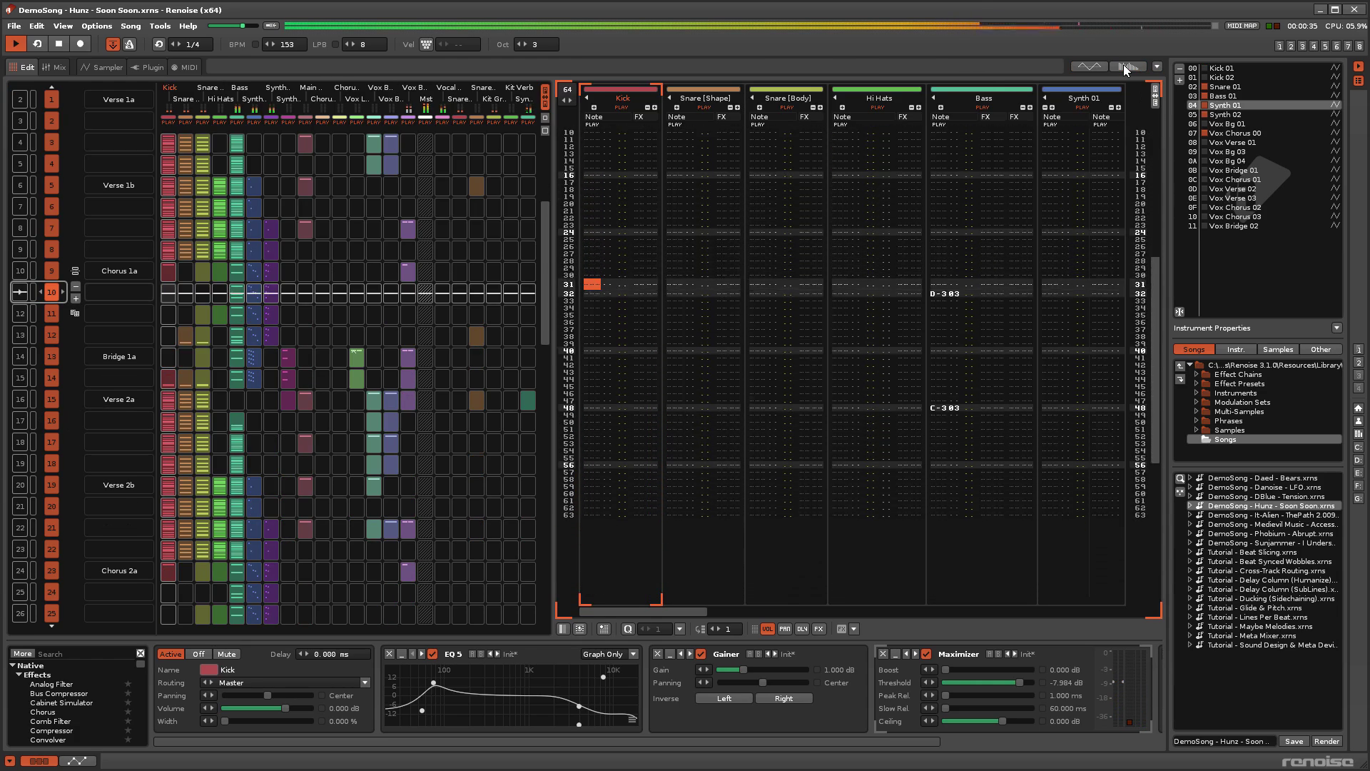
click(1123, 65)
click(1090, 66)
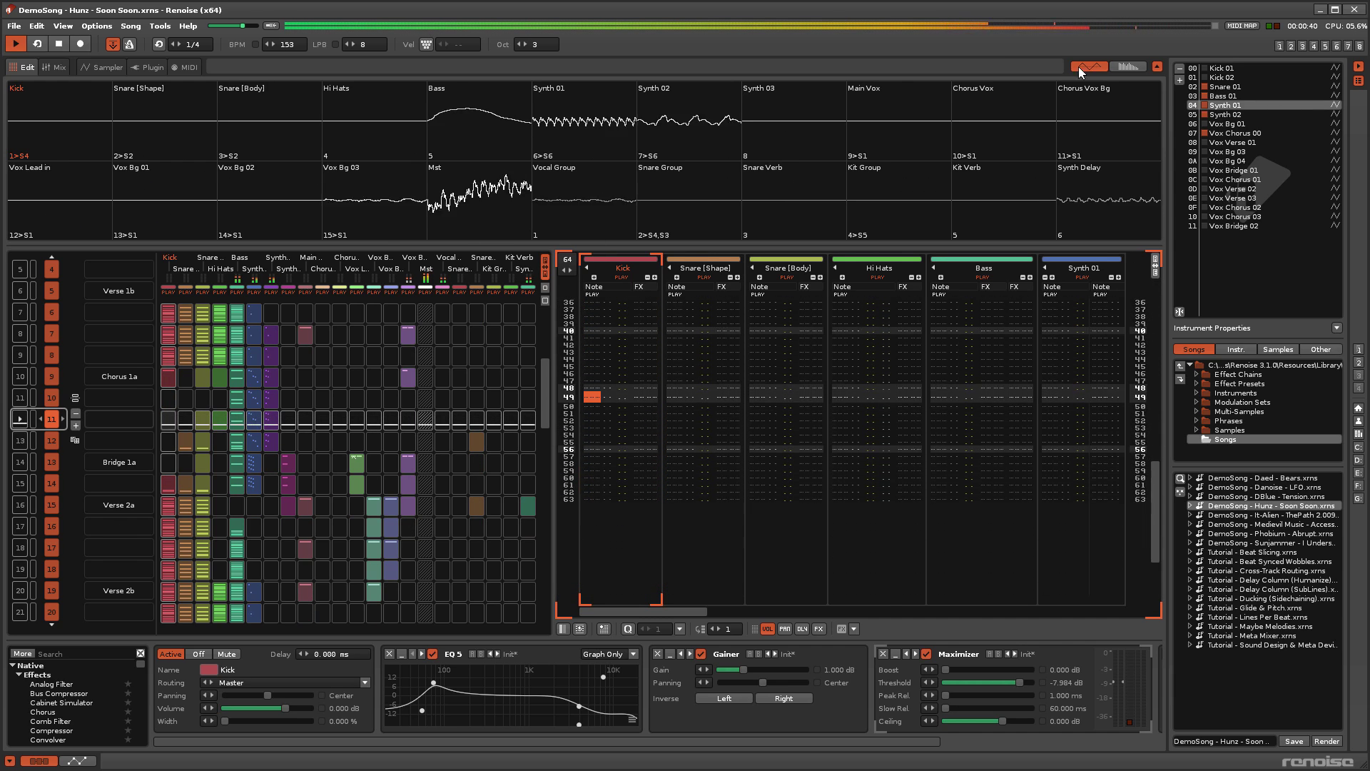
Show scopes then spectrum above the Sampler, then hide the scopes back in pattern view.
key(F5)
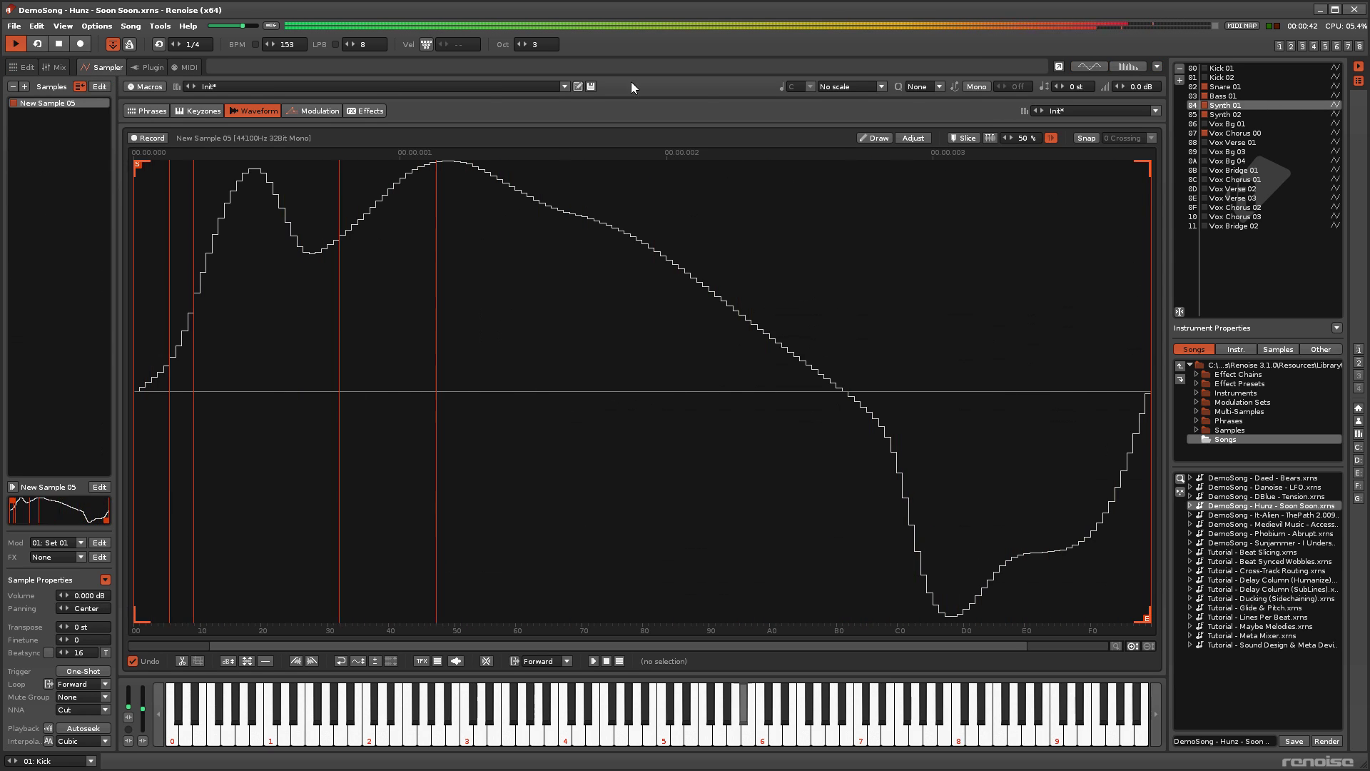
click(1086, 70)
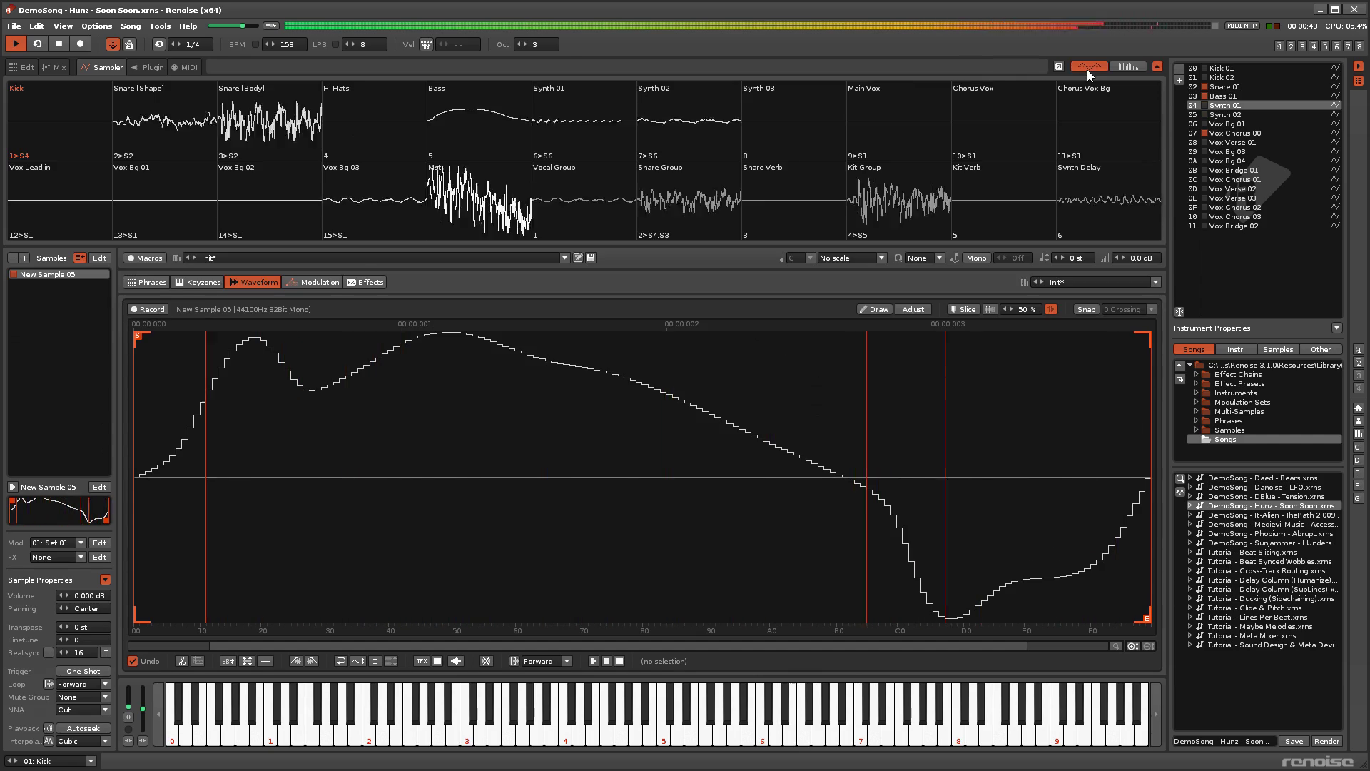
click(1127, 67)
key(F1)
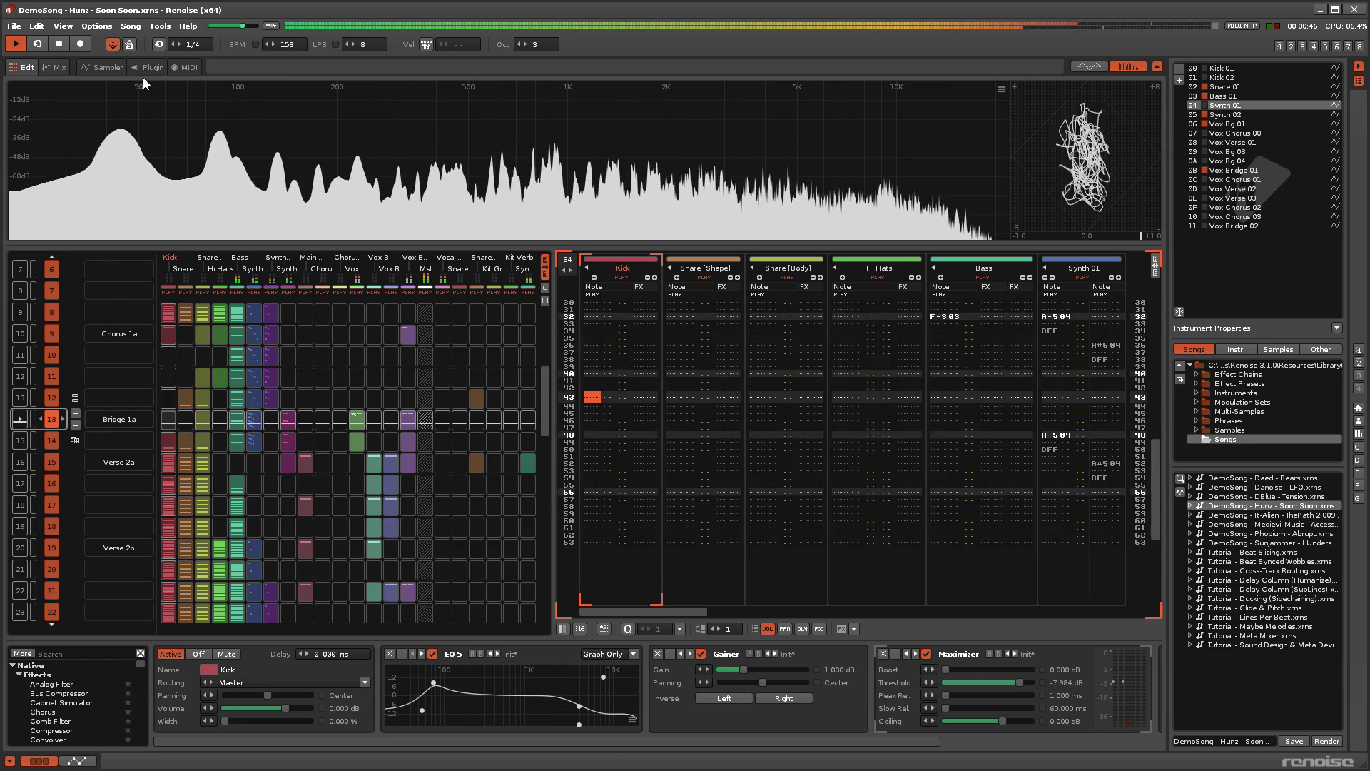
click(1093, 68)
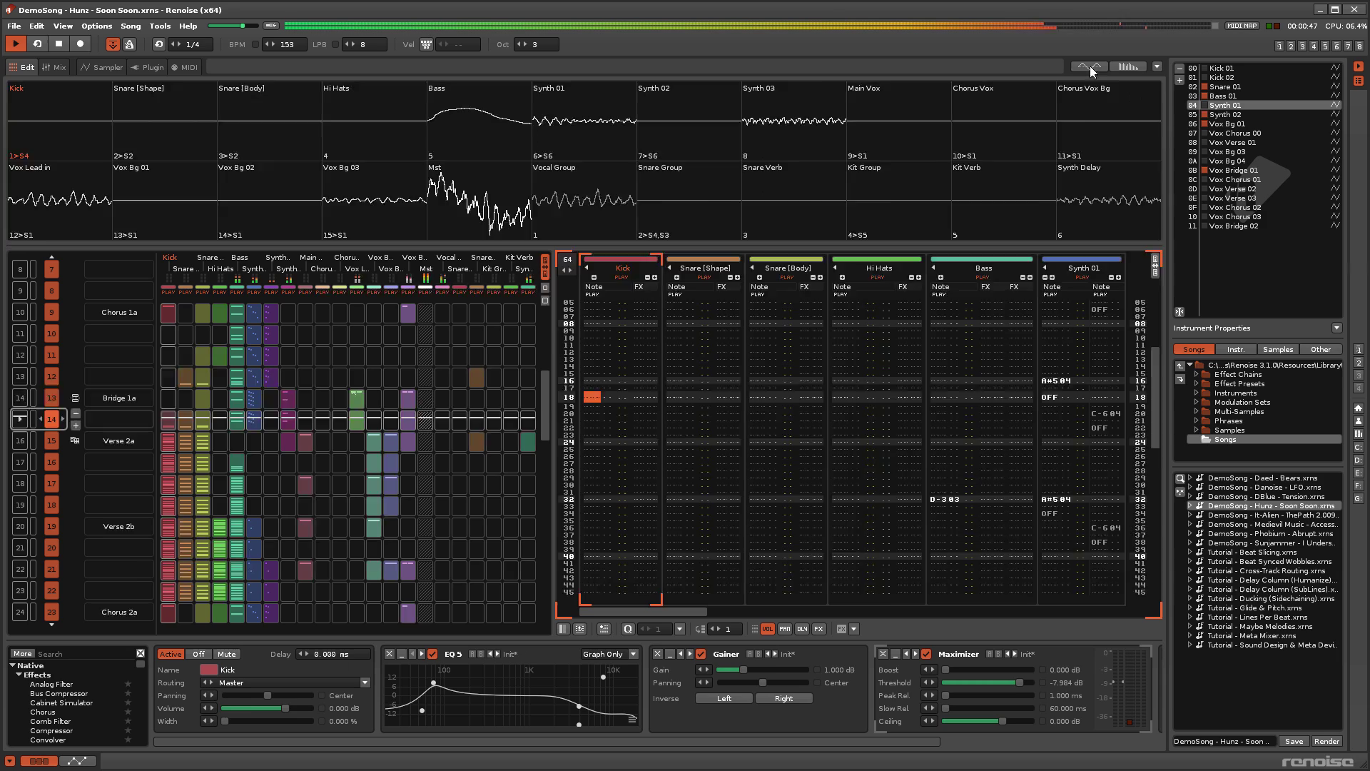
click(1094, 66)
Show then hide the spectrum over the Sampler waveform, returning to pattern view with track scopes shown.
key(F3)
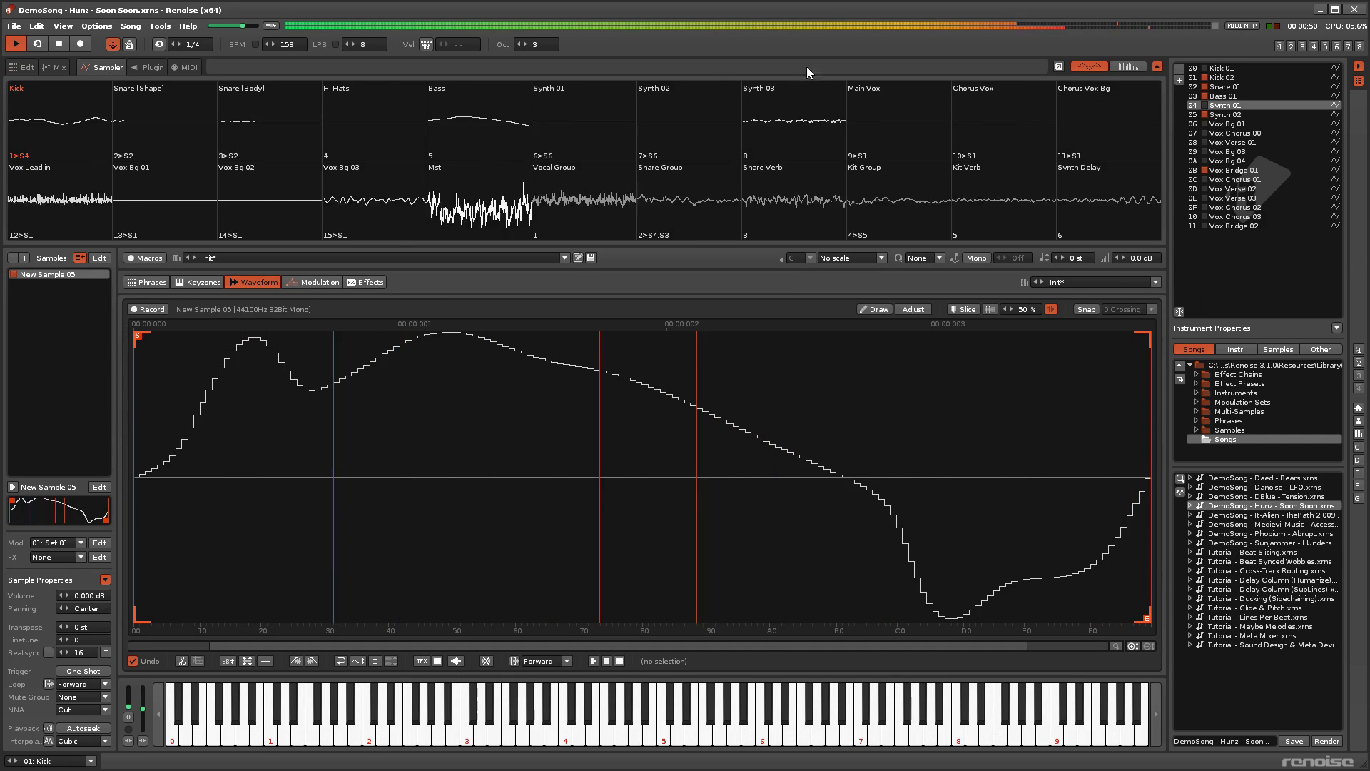
click(1135, 66)
click(1128, 68)
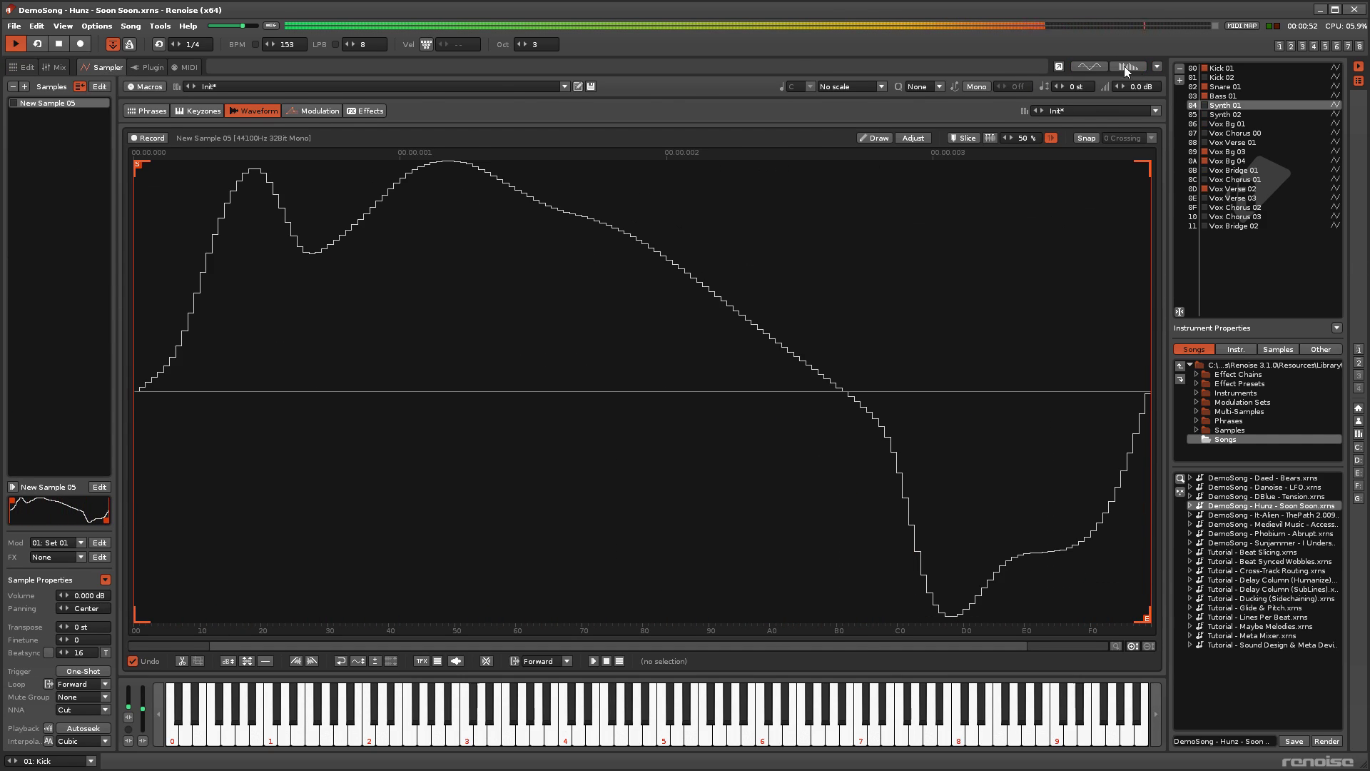
click(24, 68)
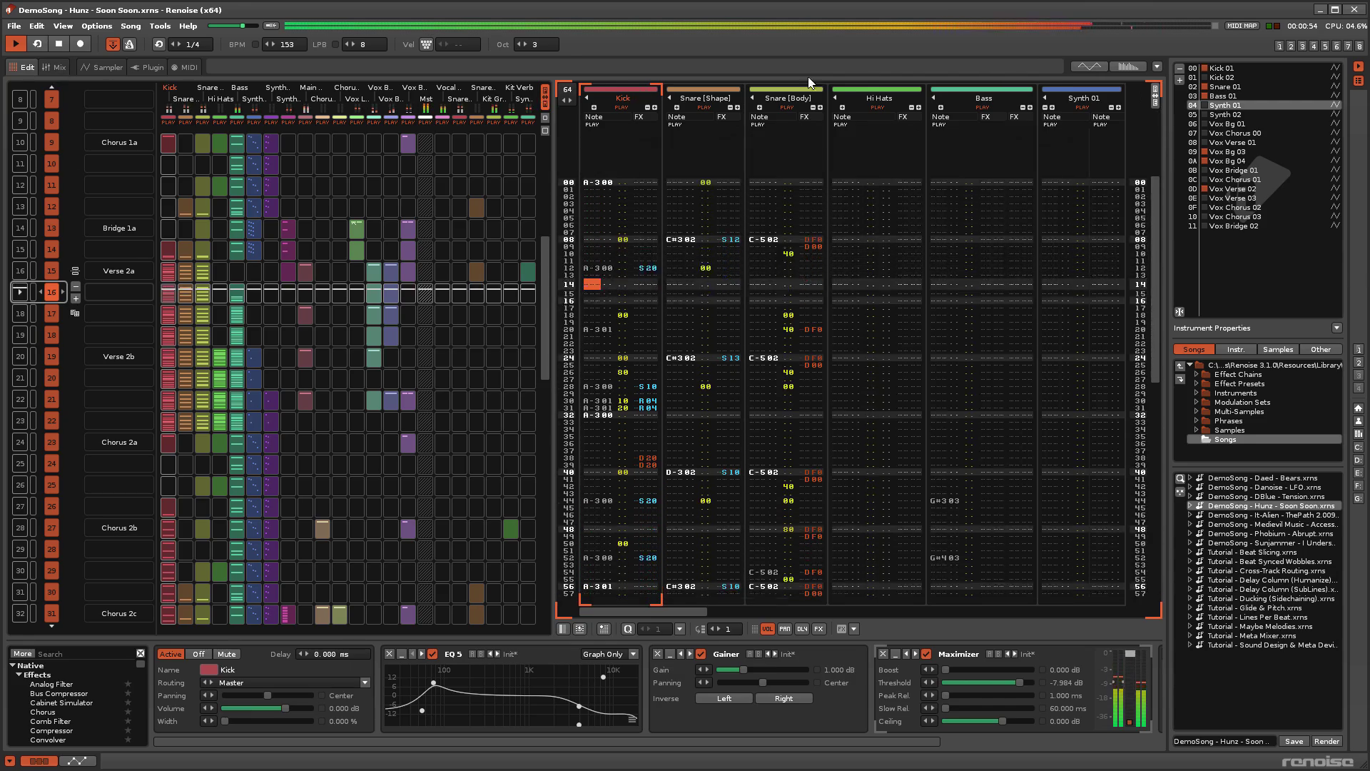
click(1081, 64)
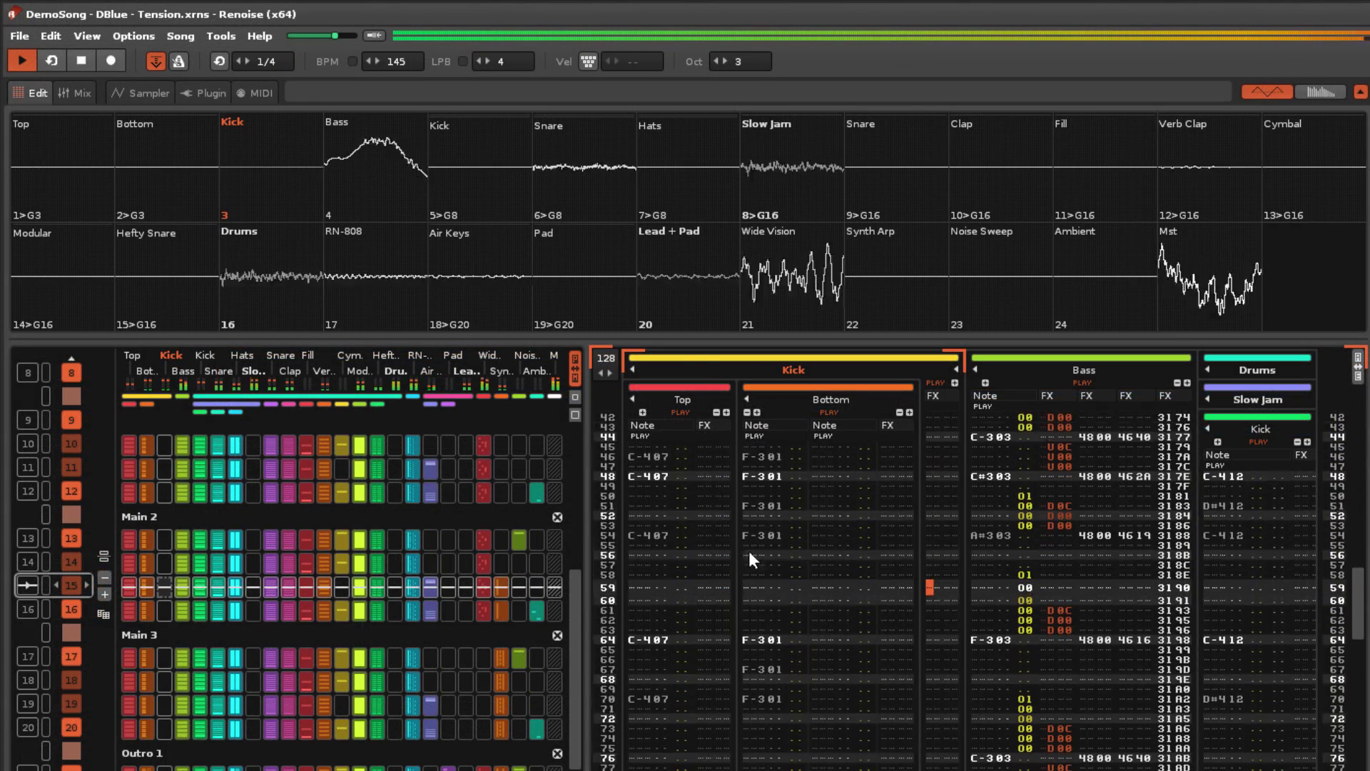
Set the Kick group's Background Blend to 32 and enable Show track color blends in GUI preferences.
click(703, 357)
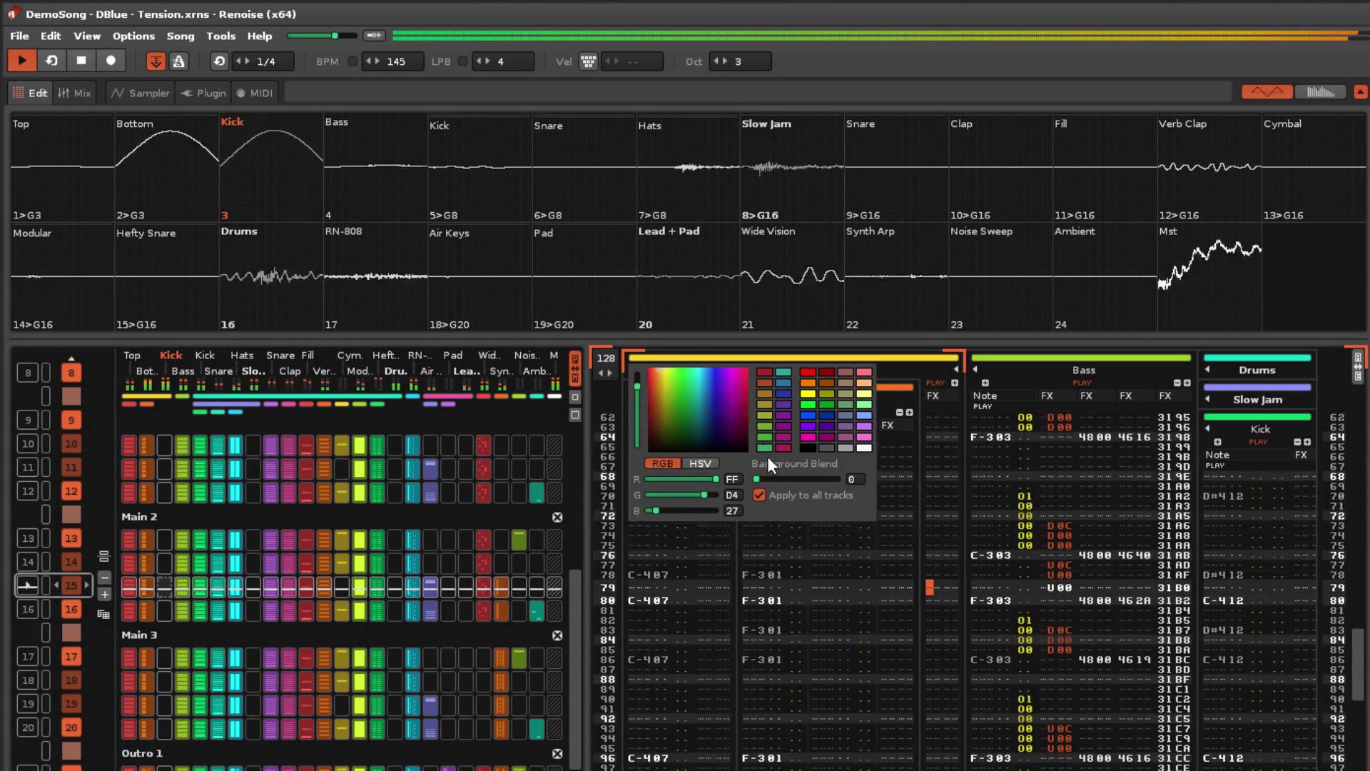
click(781, 479)
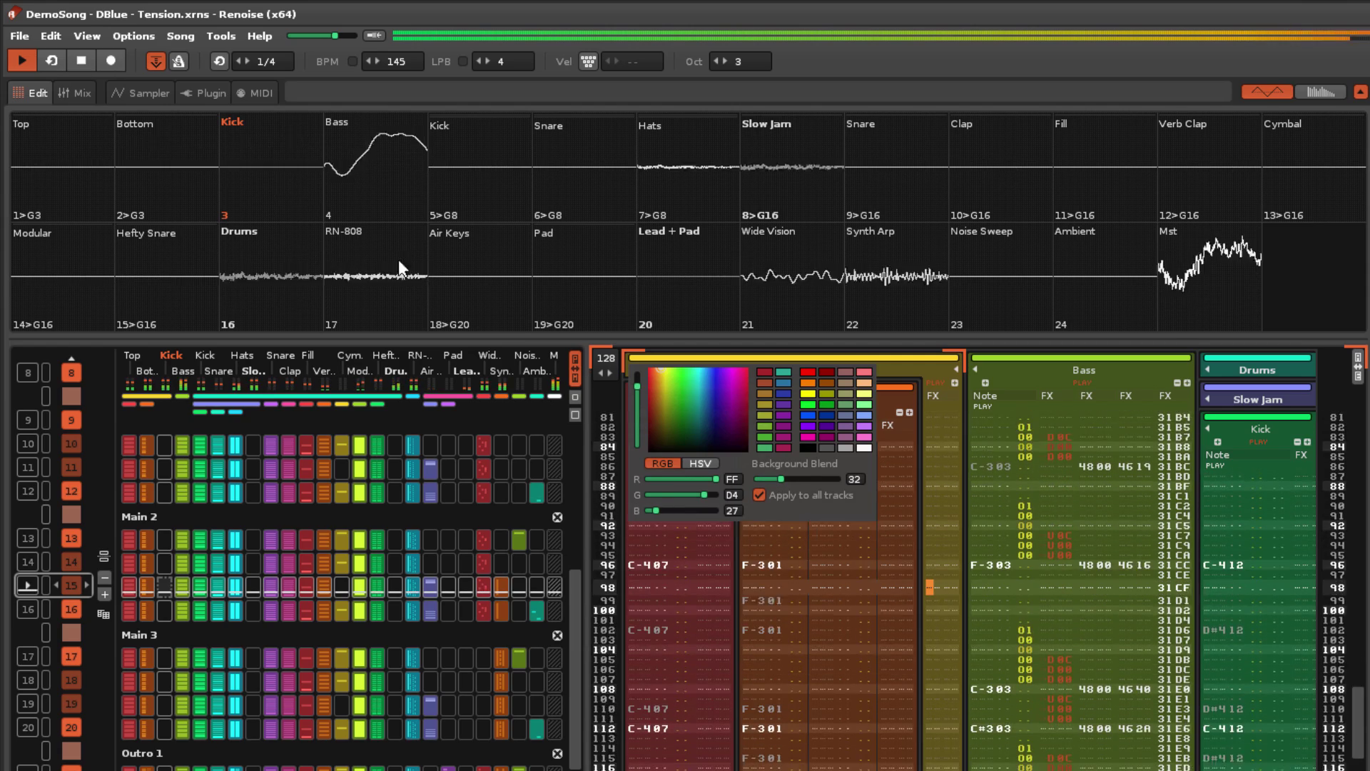
click(45, 34)
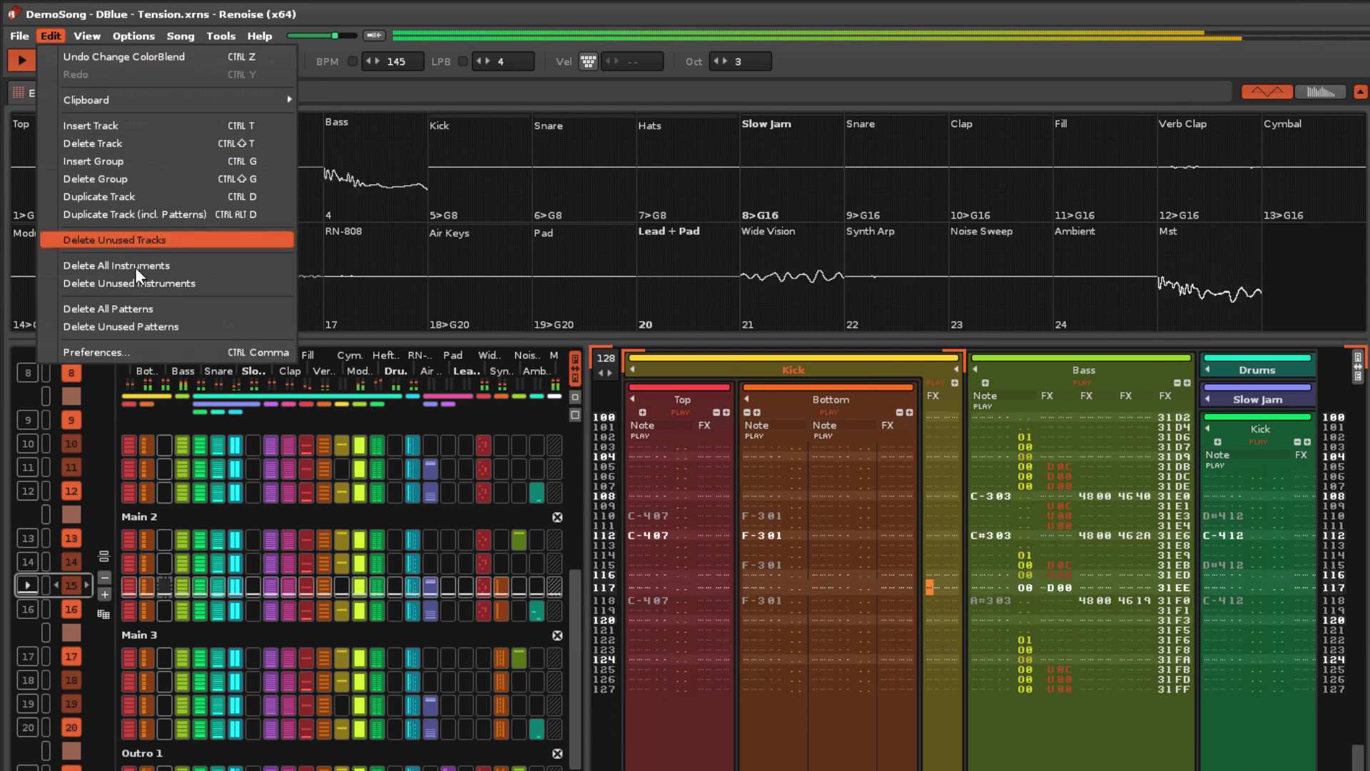
click(144, 348)
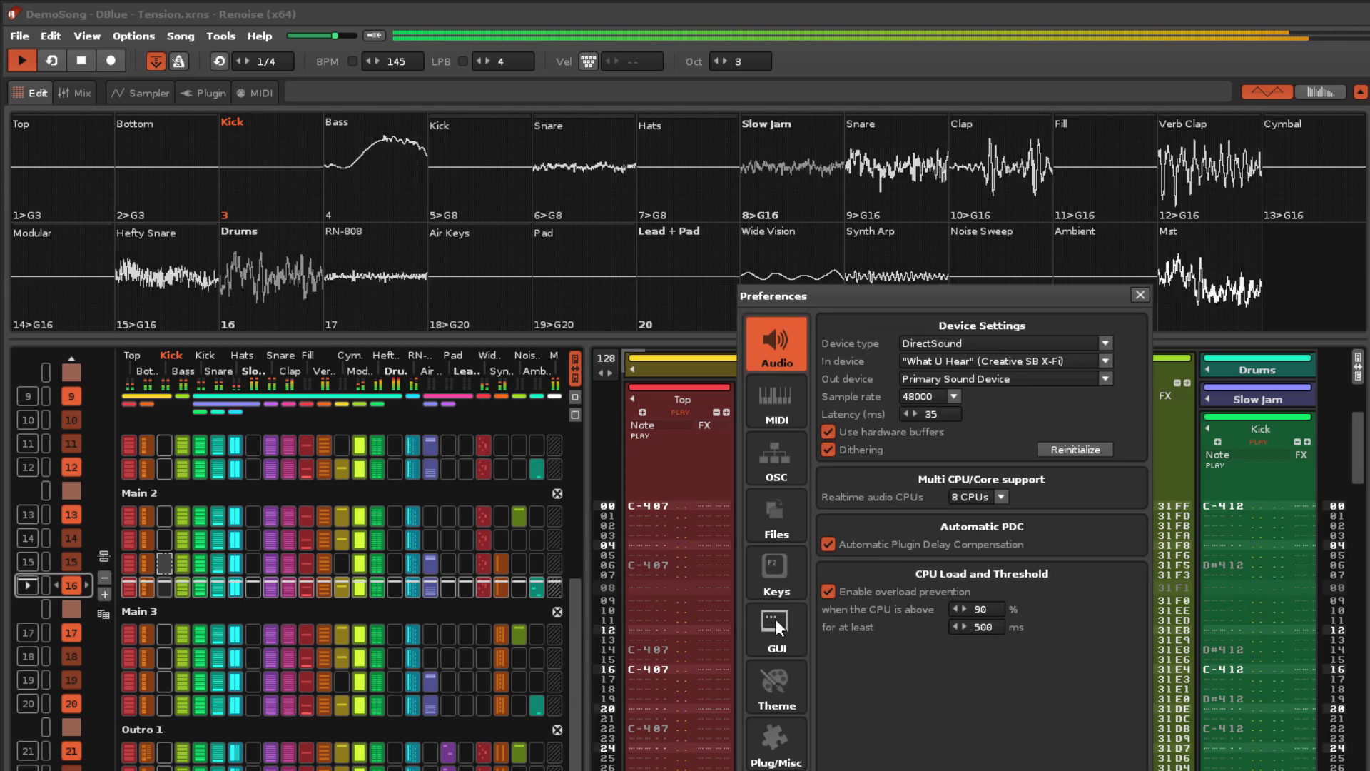
click(777, 621)
click(828, 752)
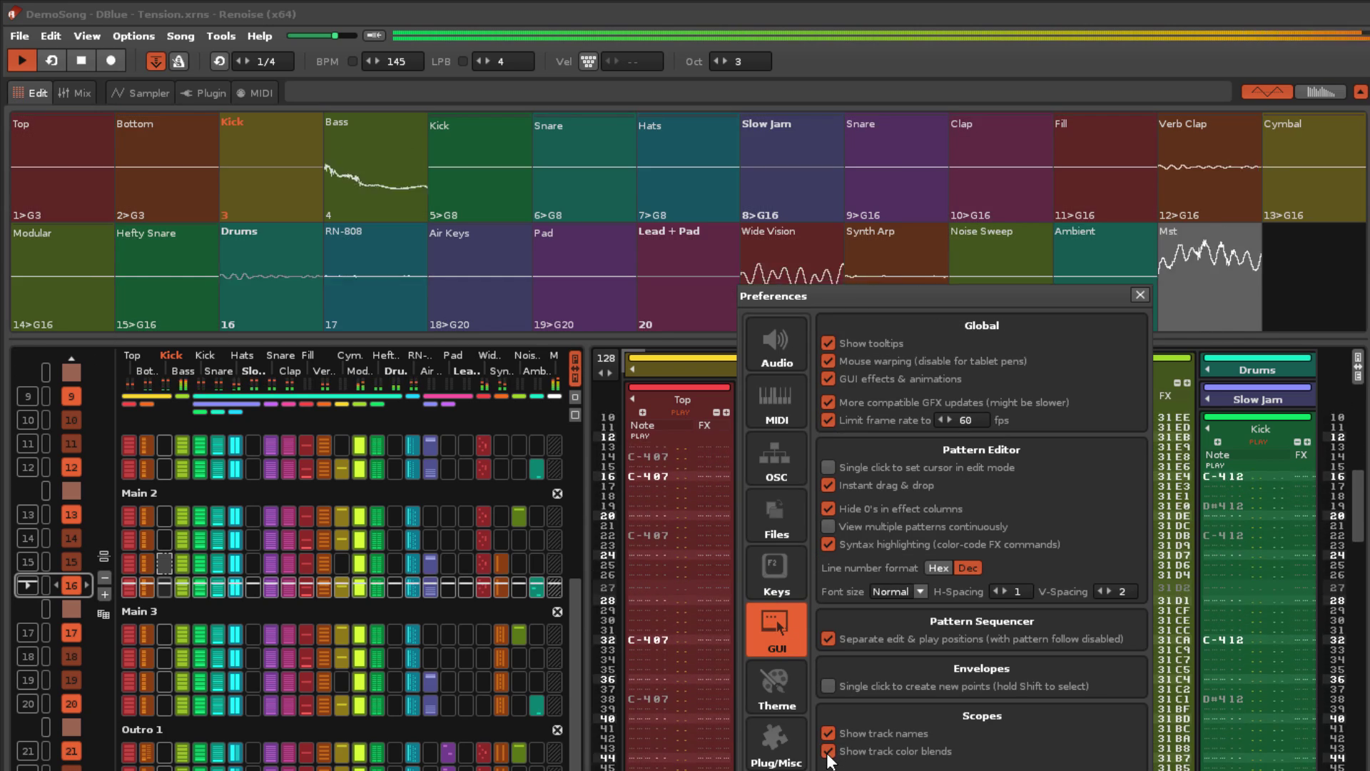
click(1142, 296)
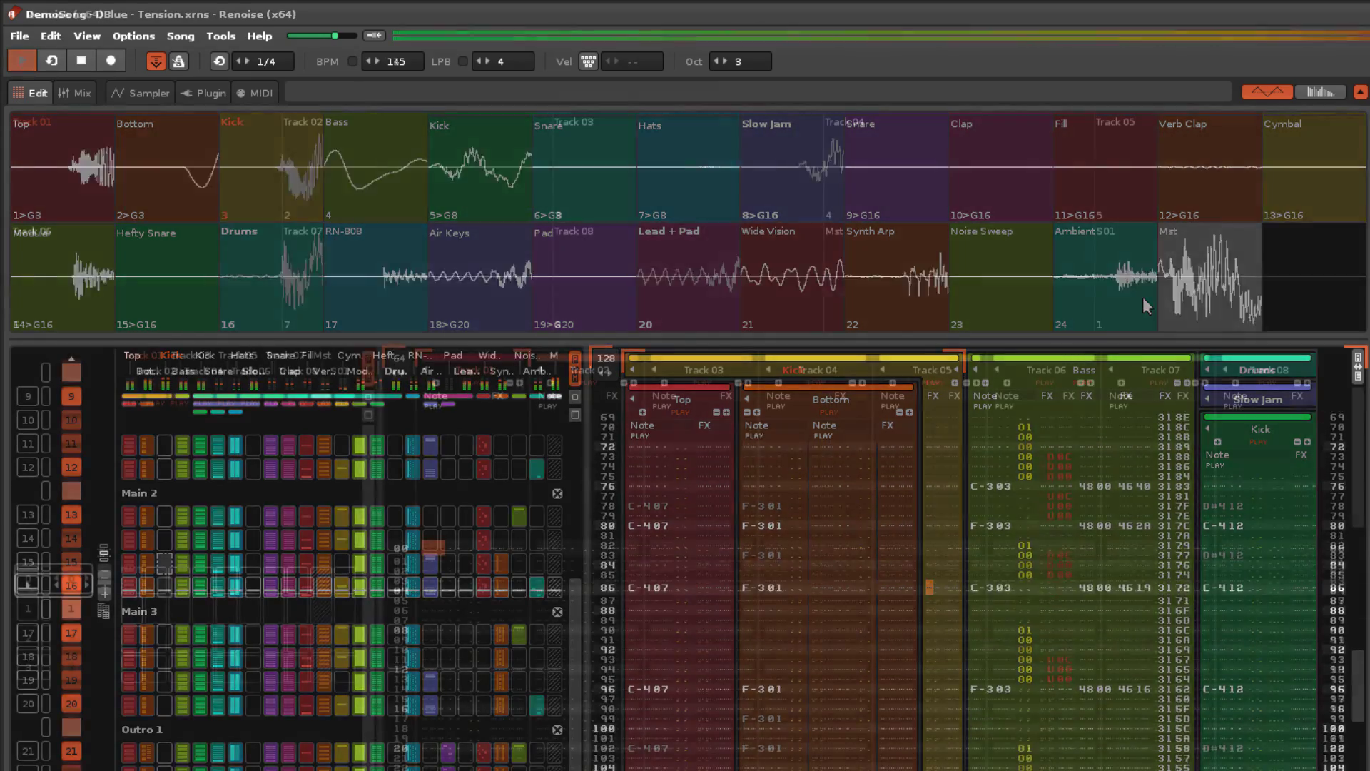
Create a new empty song, then select Tracks 02–04 from their scopes and step with Tab/Shift+Tab.
key(ctrl+n)
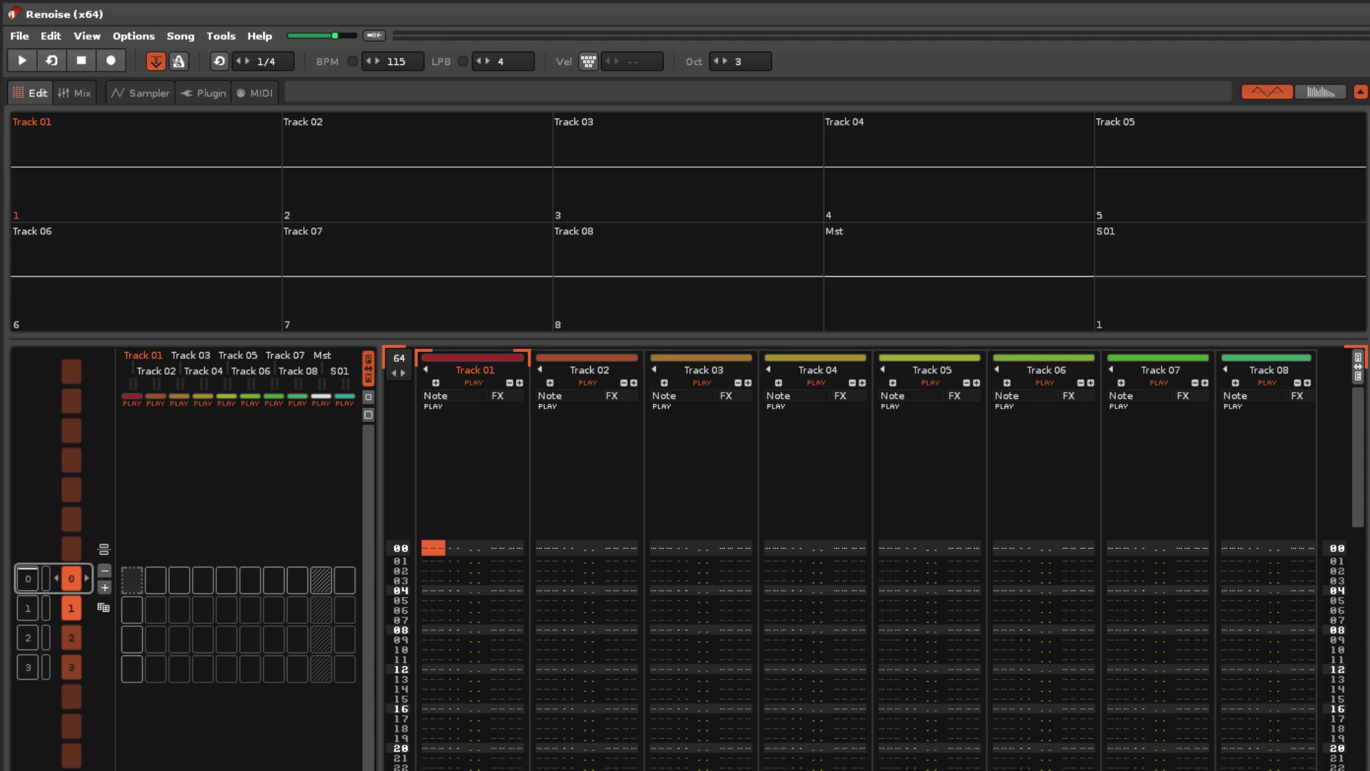
click(314, 122)
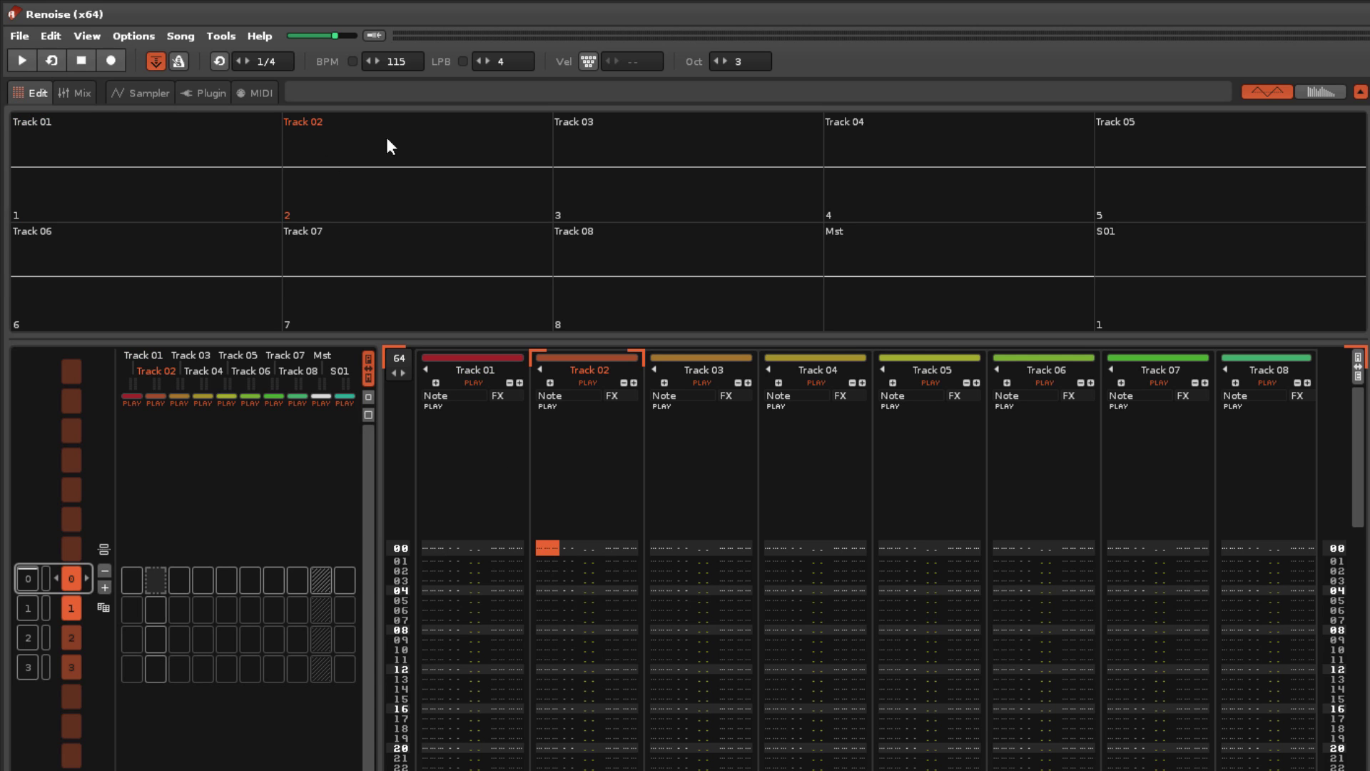
click(614, 128)
click(848, 130)
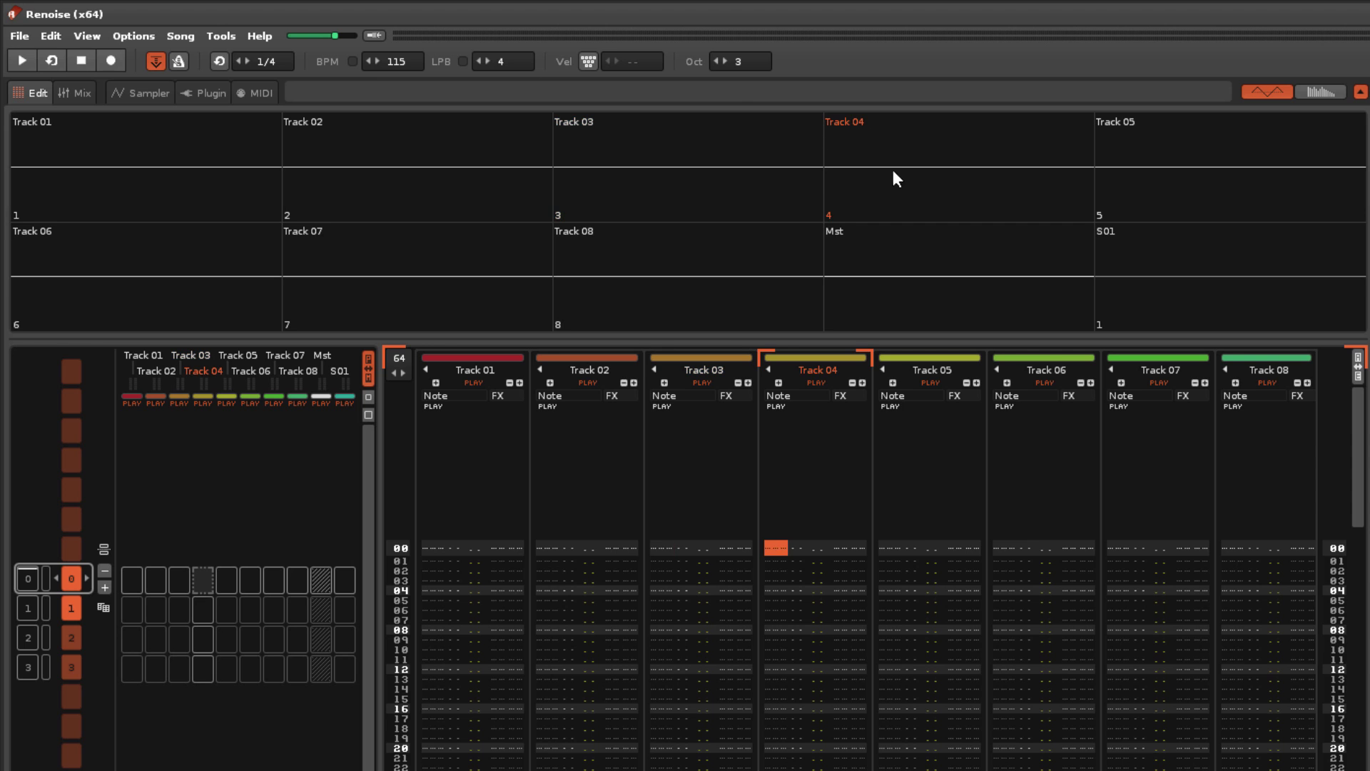
key(shift+Tab)
key(shift+Tab)
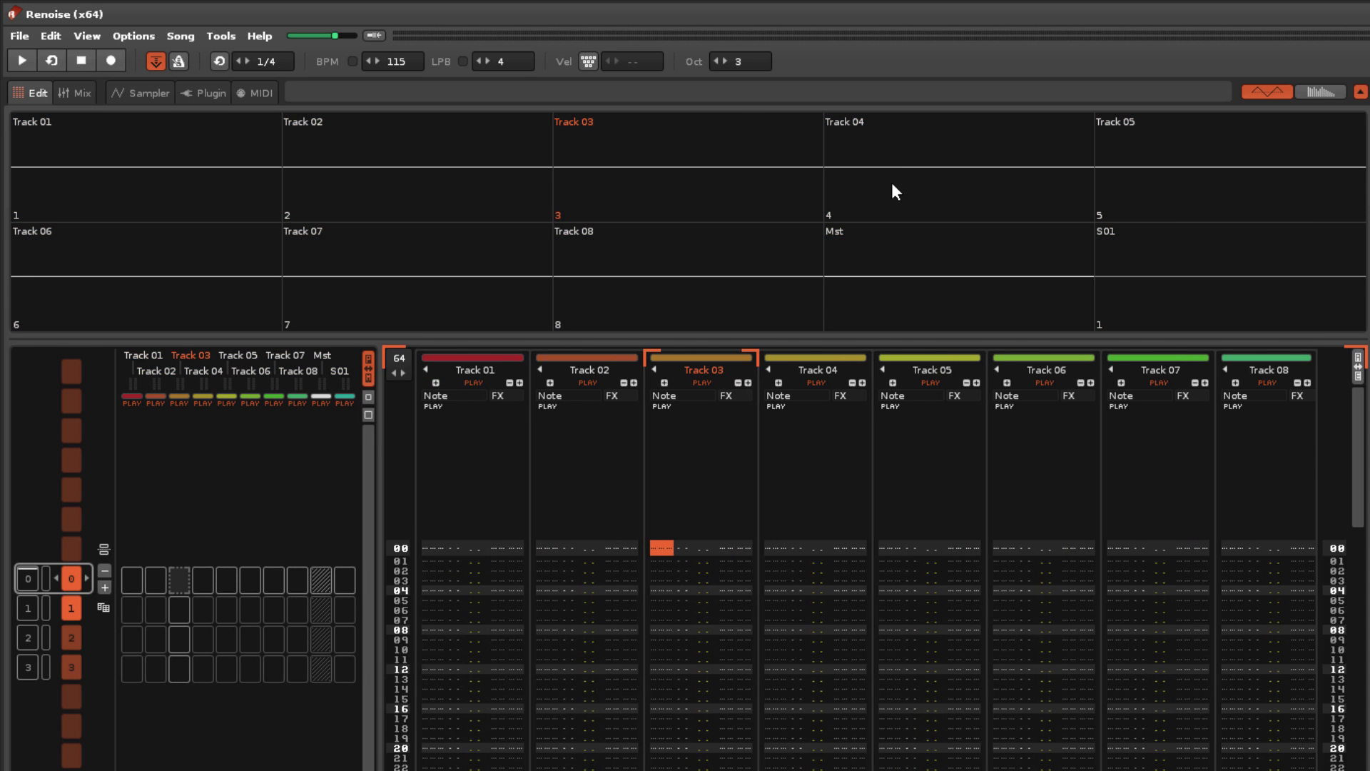
key(Tab)
key(Tab)
key(Tab)
key(Tab)
key(Tab)
key(Tab)
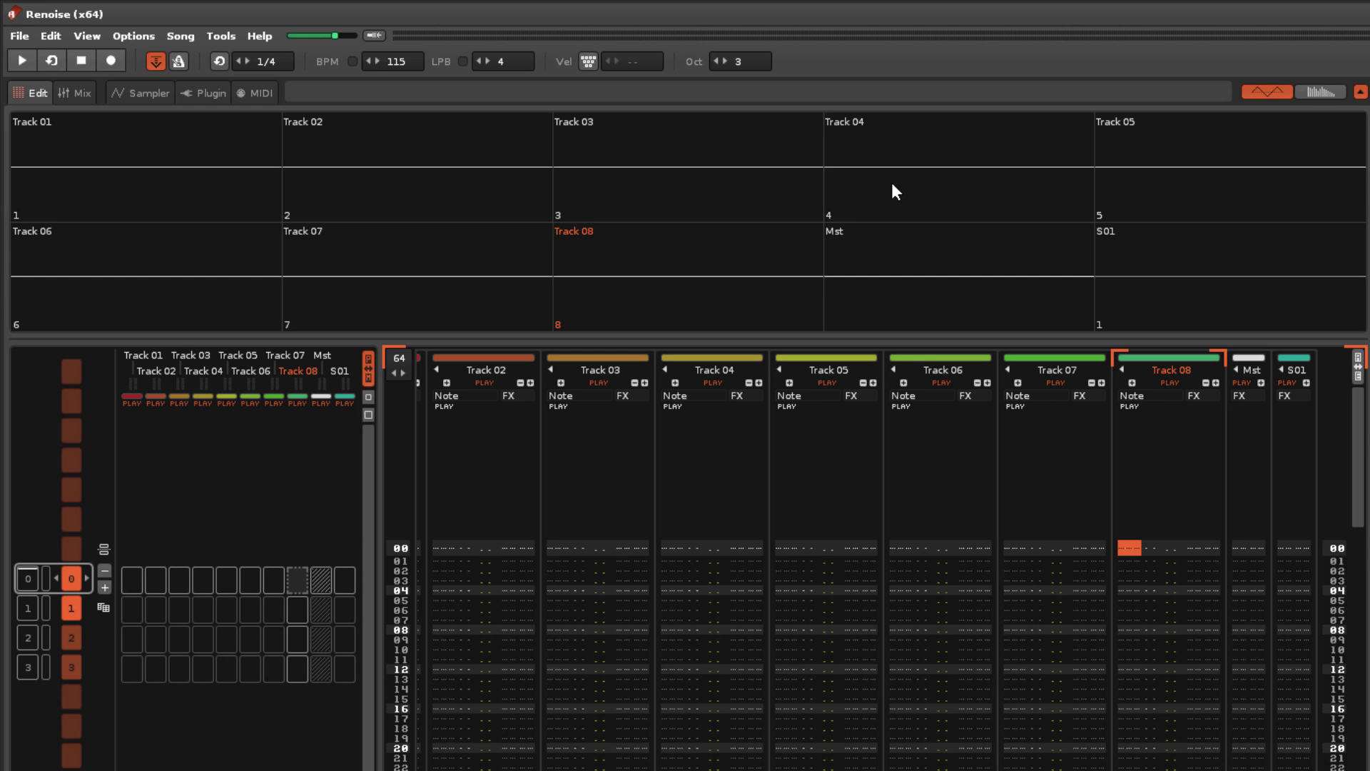
click(649, 172)
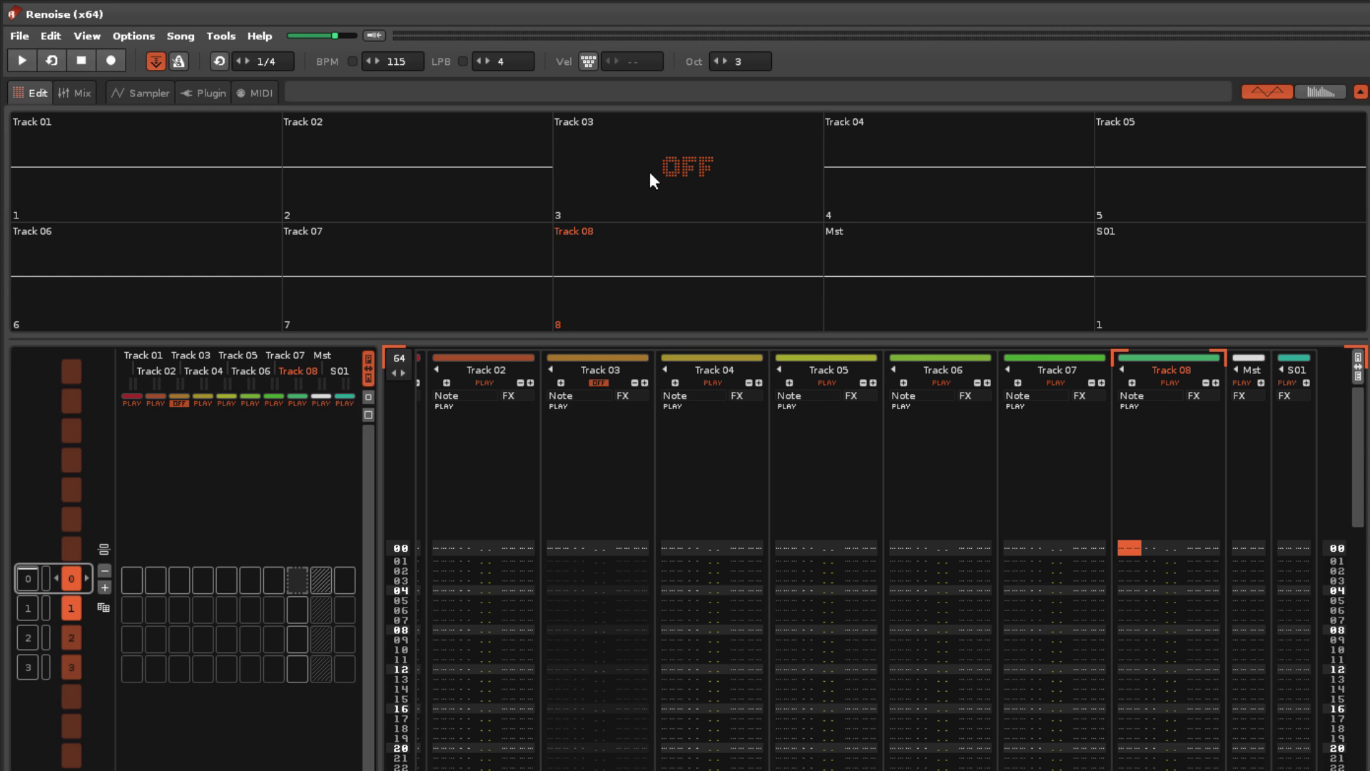
click(650, 172)
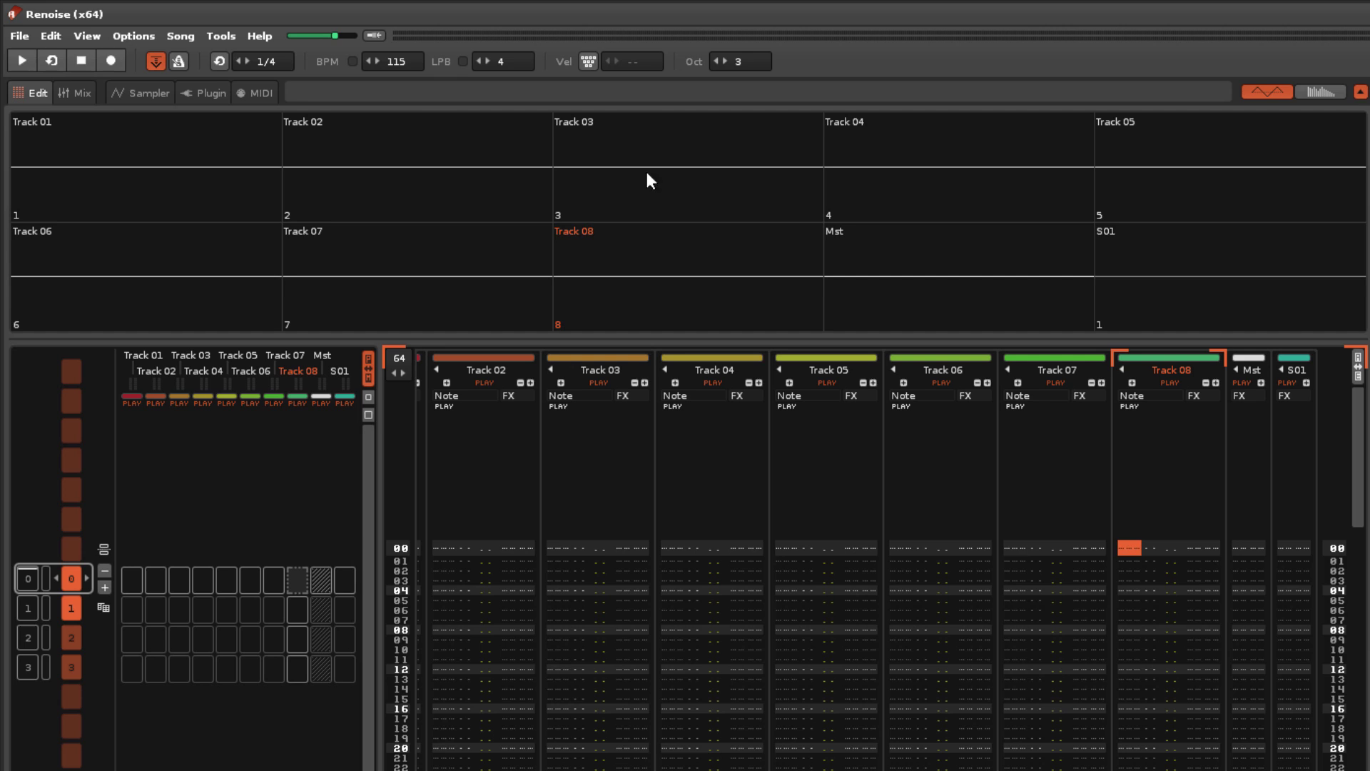
click(433, 182)
click(433, 184)
Solo and then unsolo Track 02 and Track 03 from their scopes.
right_click(434, 183)
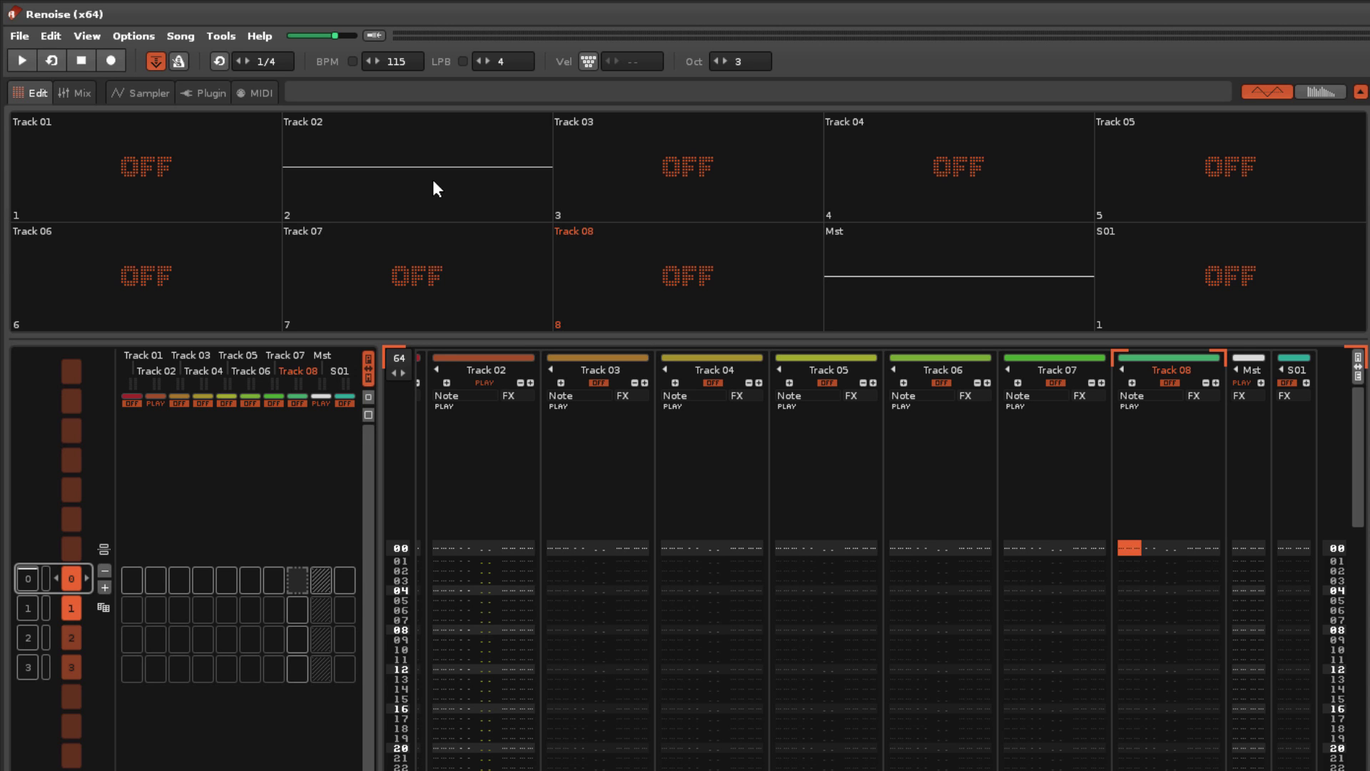
right_click(433, 183)
right_click(690, 185)
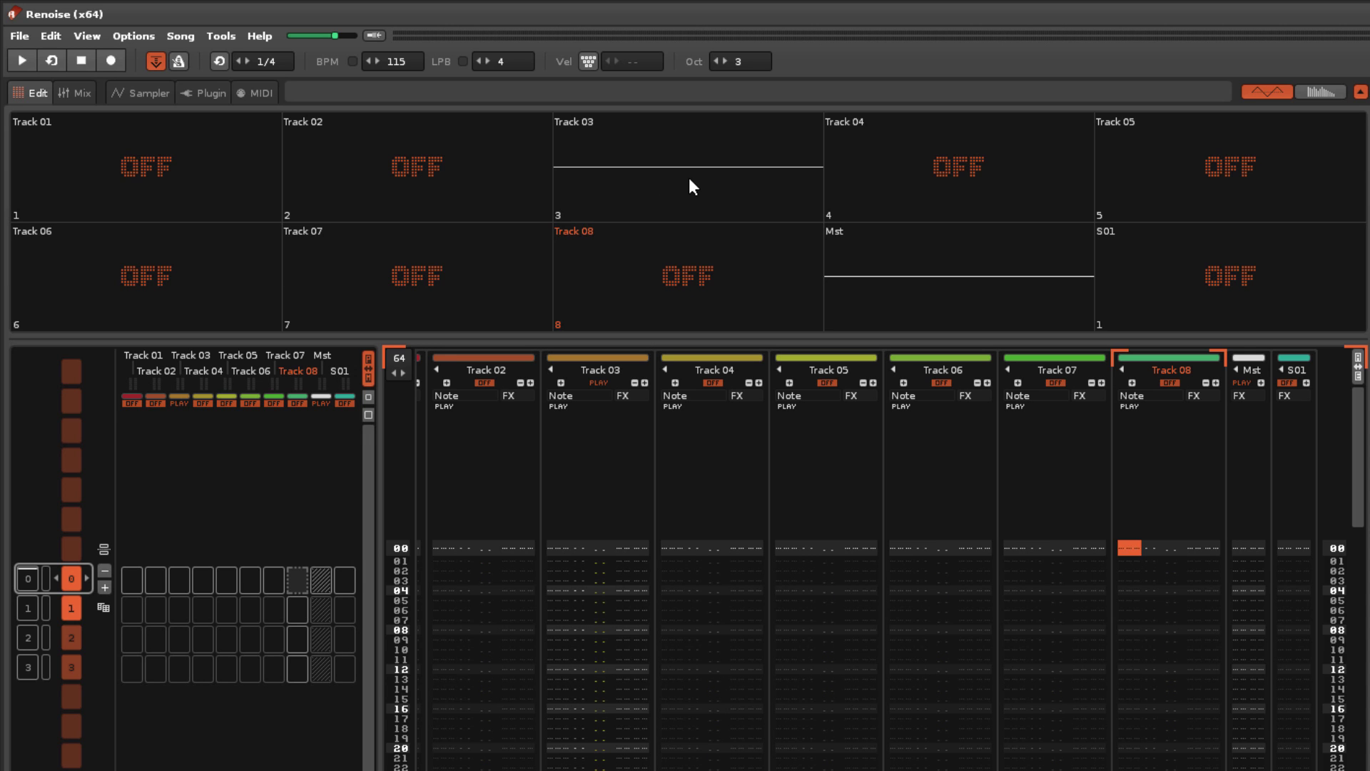
right_click(691, 186)
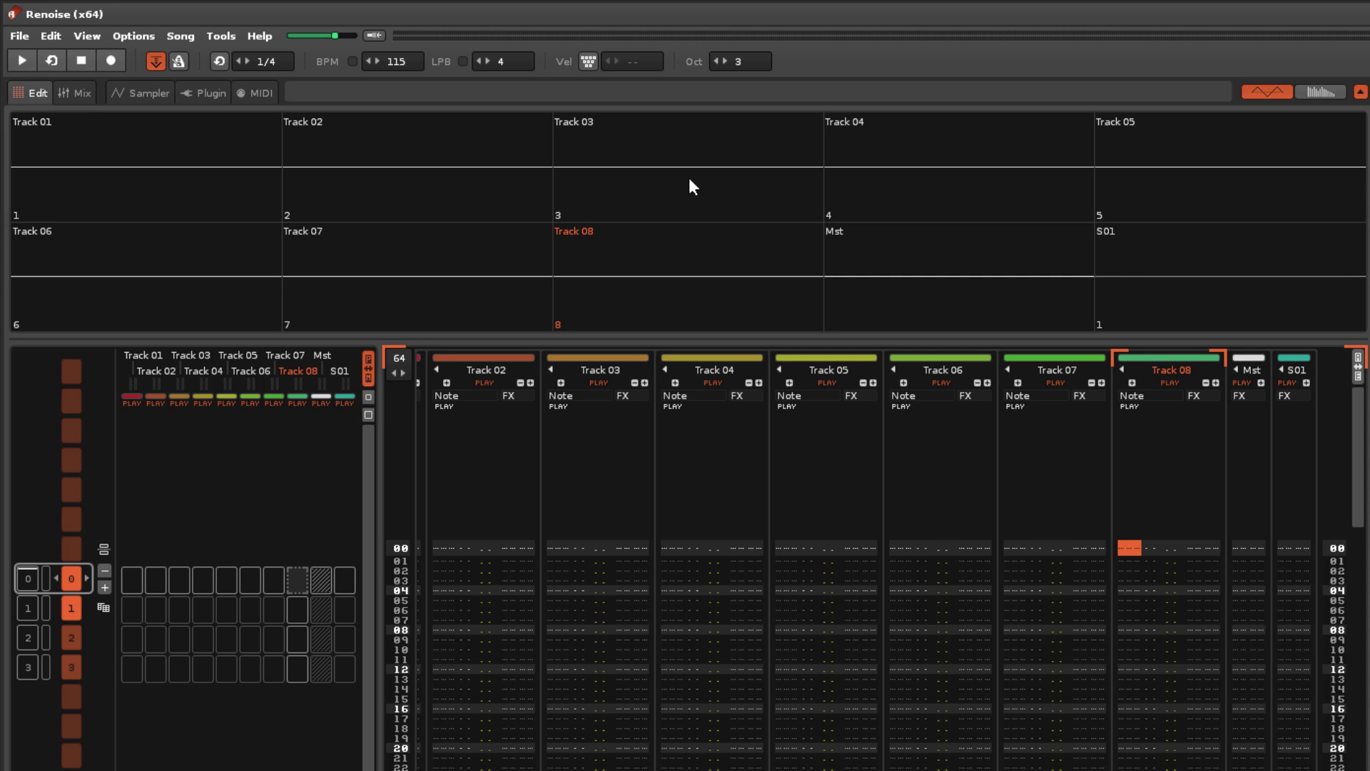
Mute Track 08, 07, 06 and 05 in sequence slots 0, 1, 2 and 3 respectively.
click(670, 270)
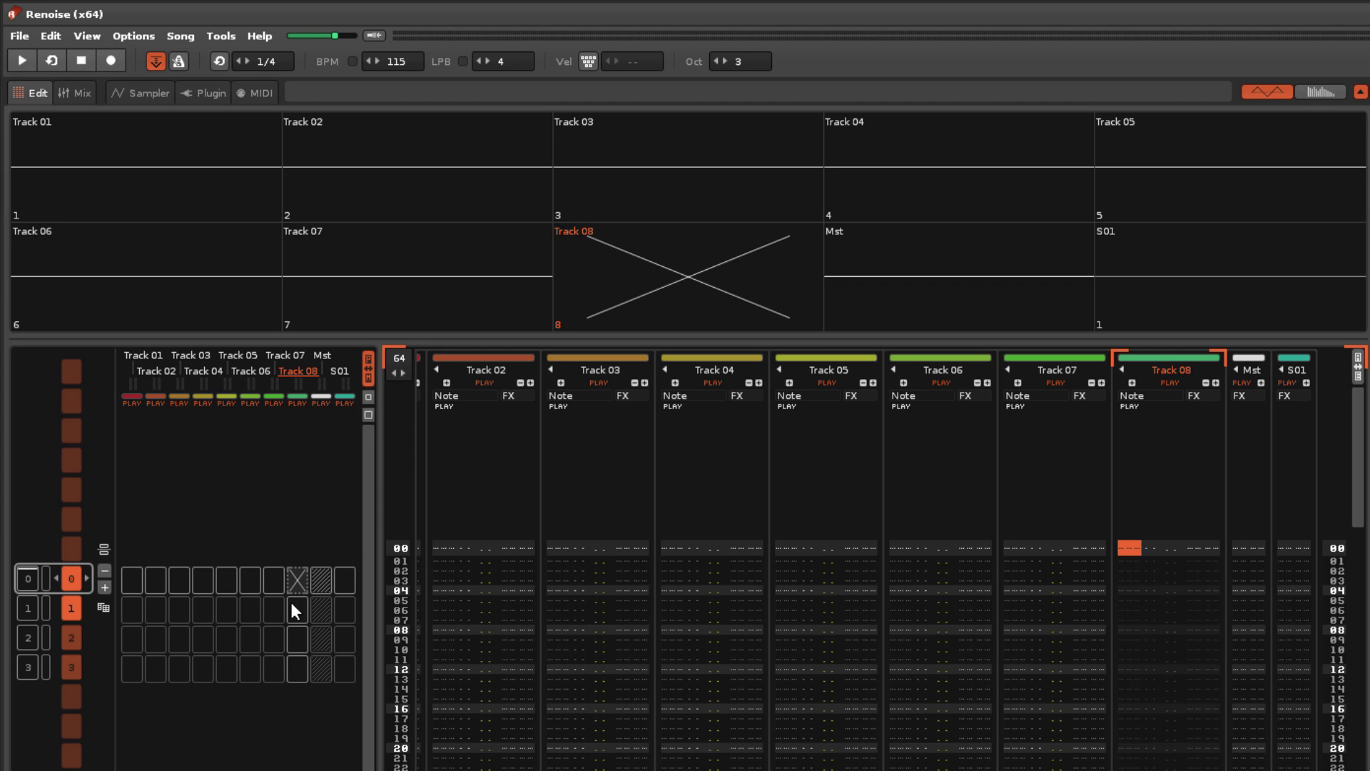
scroll(84, 652, down, 1)
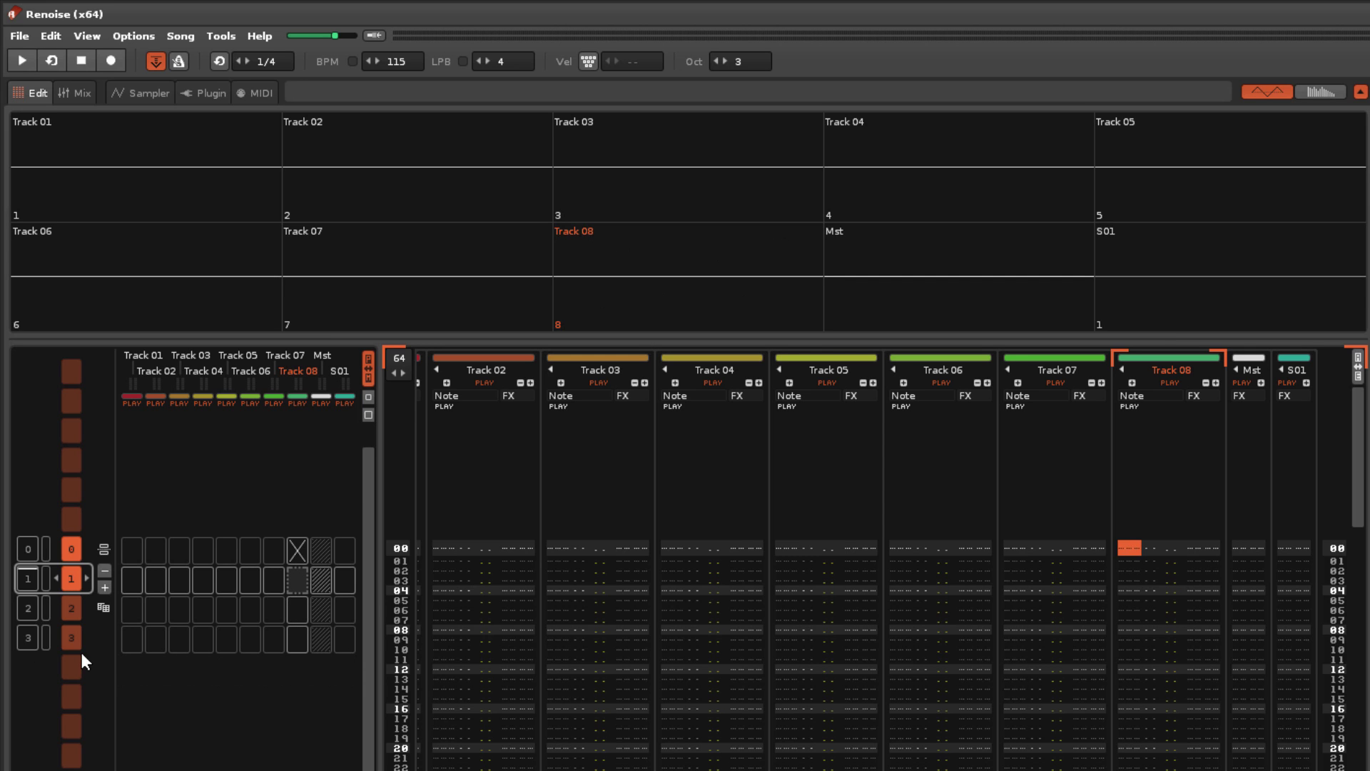
click(424, 288)
scroll(80, 615, down, 1)
click(160, 289)
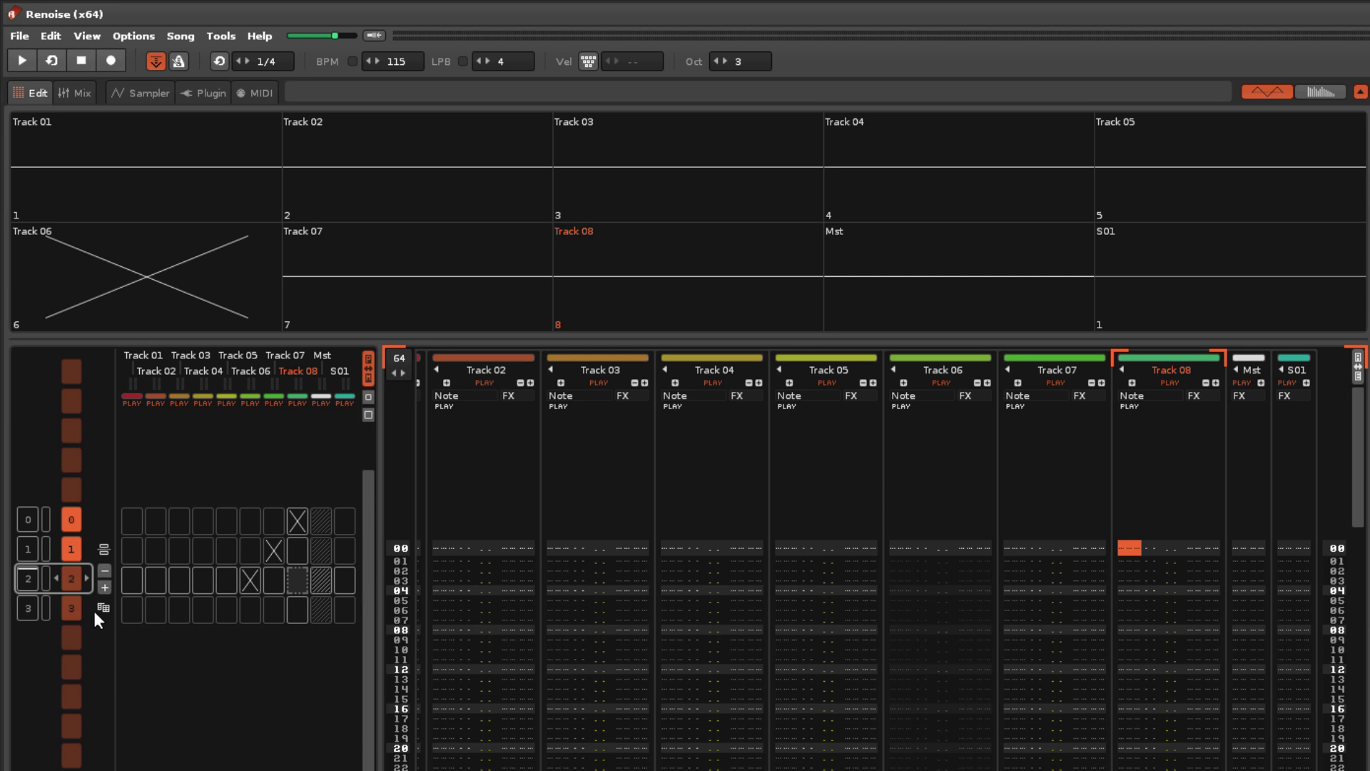
scroll(95, 612, down, 1)
click(1250, 178)
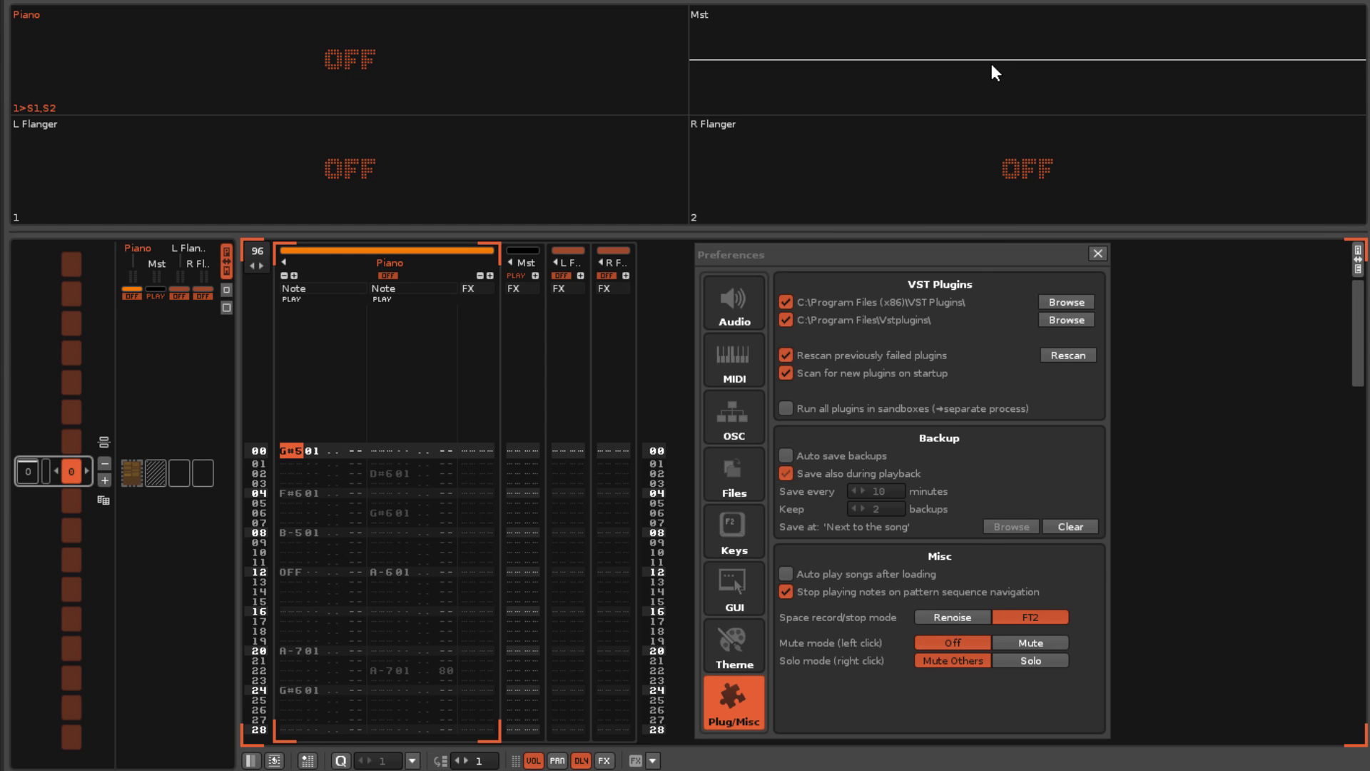
Start playback, set left-click mute mode to Mute, then solo and unsolo the master track.
key(space)
click(1008, 645)
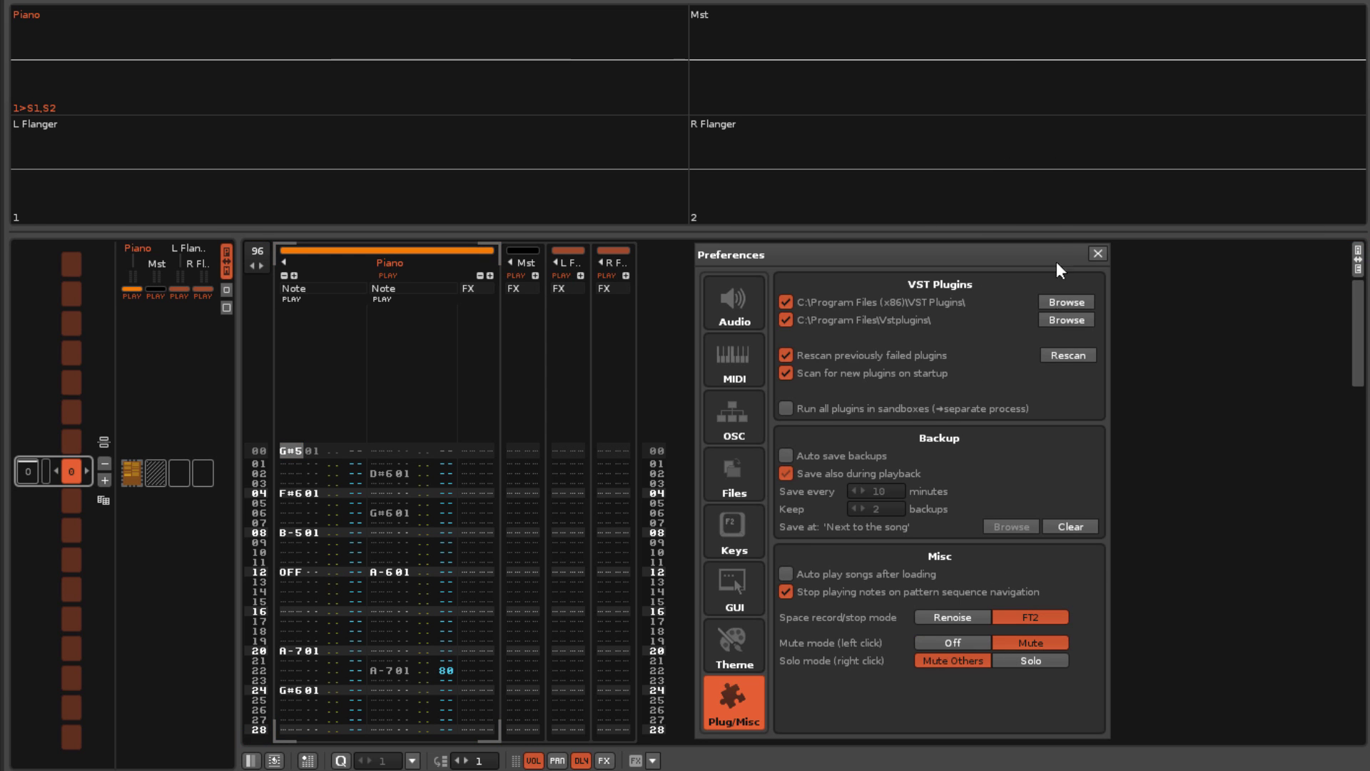
right_click(1032, 67)
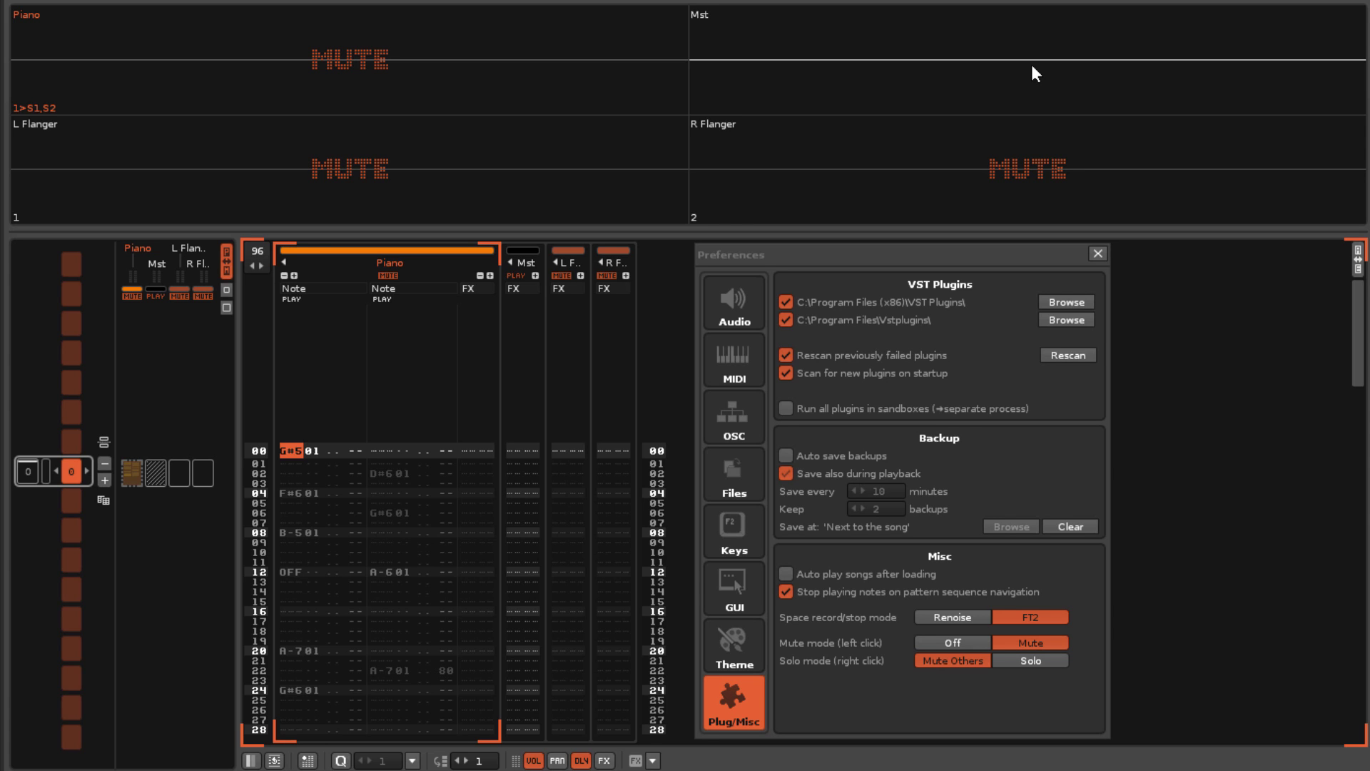
right_click(1033, 67)
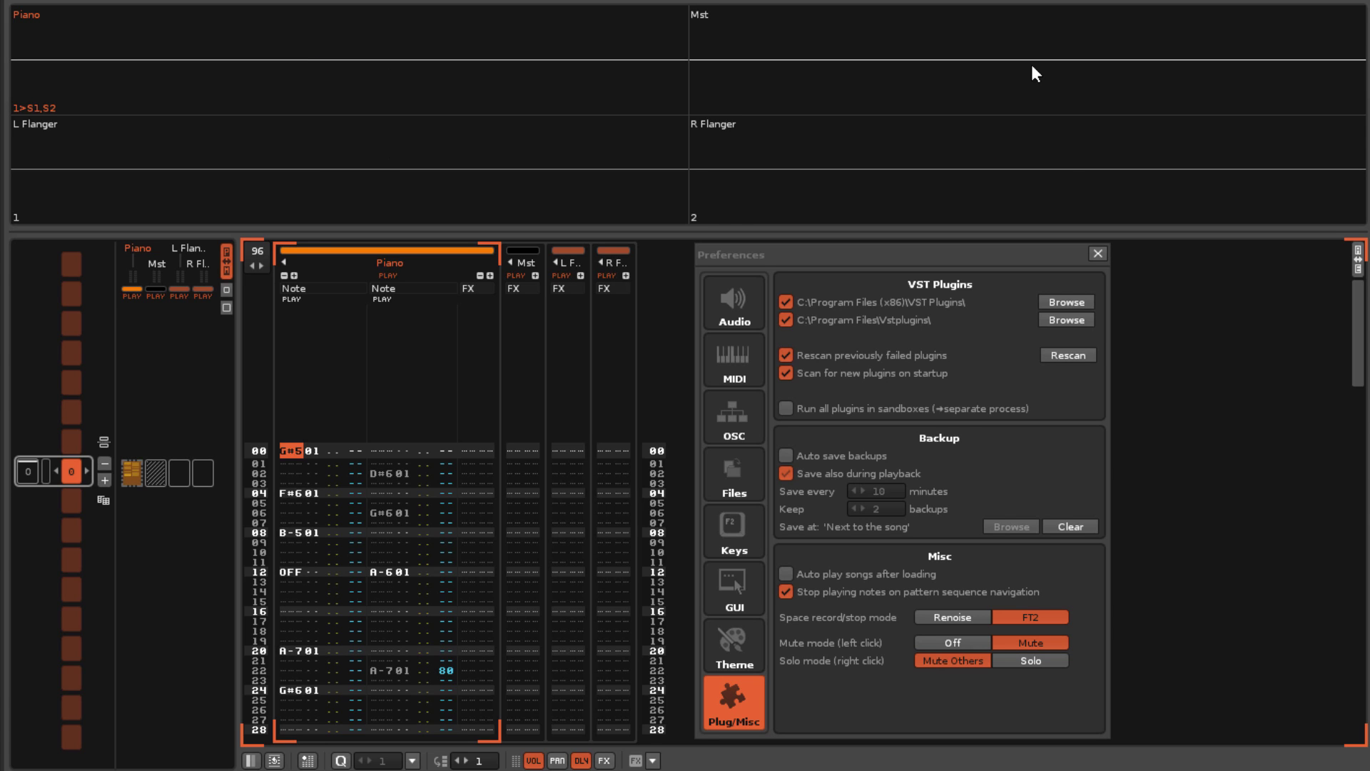
click(922, 642)
key(space)
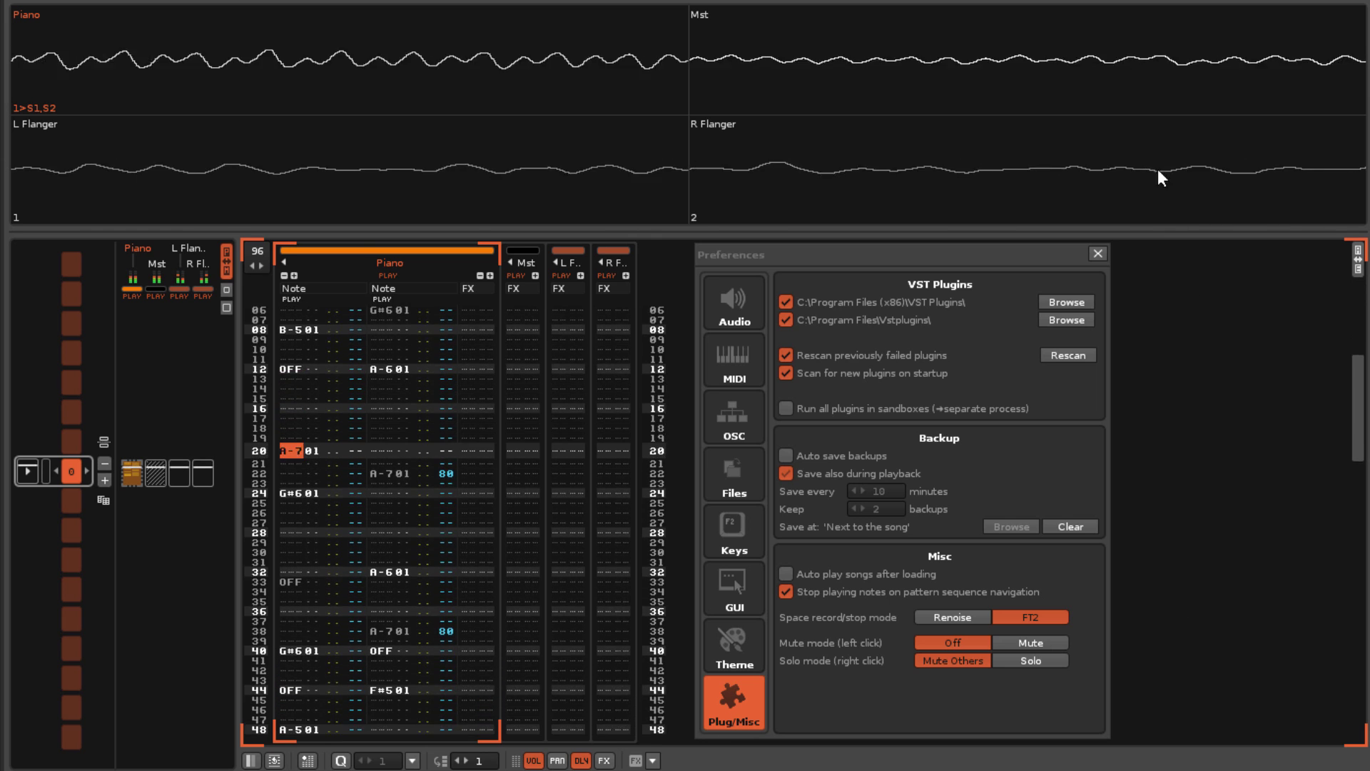
right_click(1129, 63)
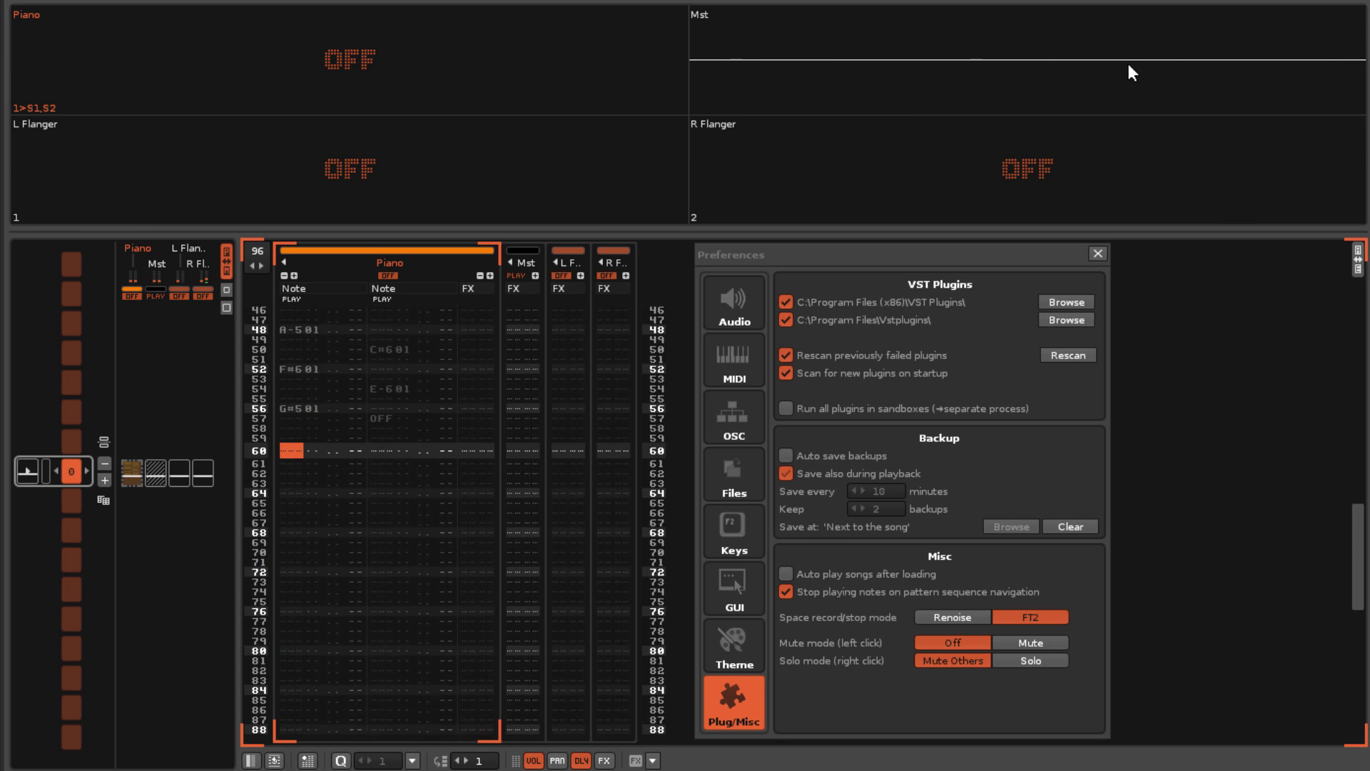
right_click(1128, 64)
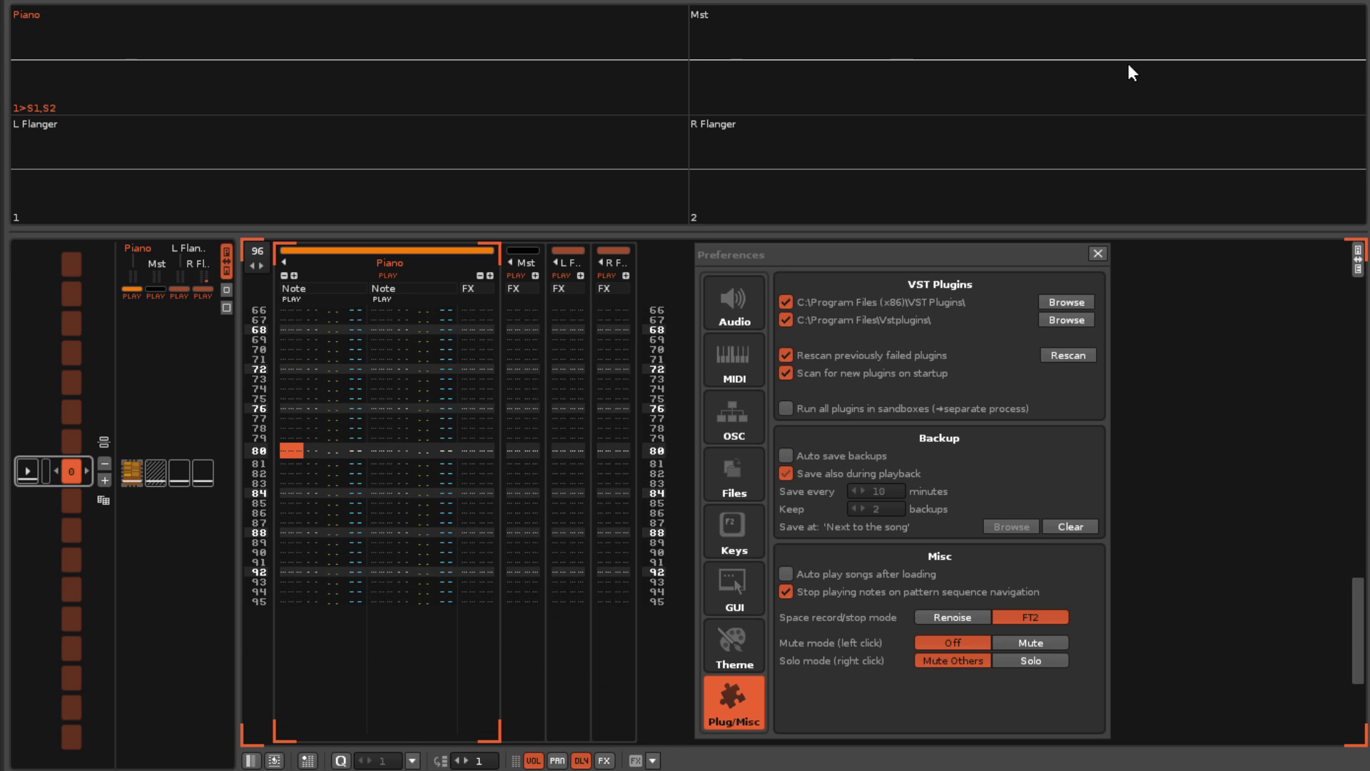
key(space)
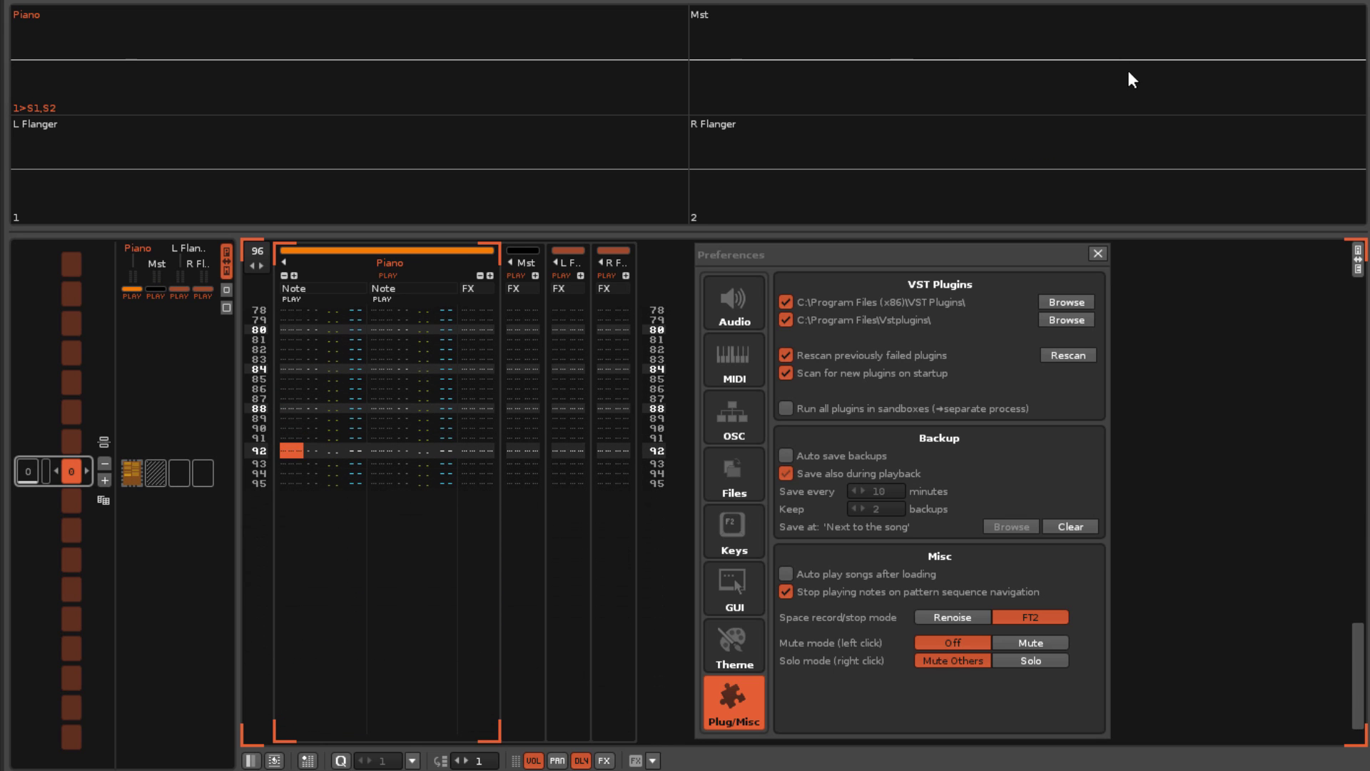
click(1009, 641)
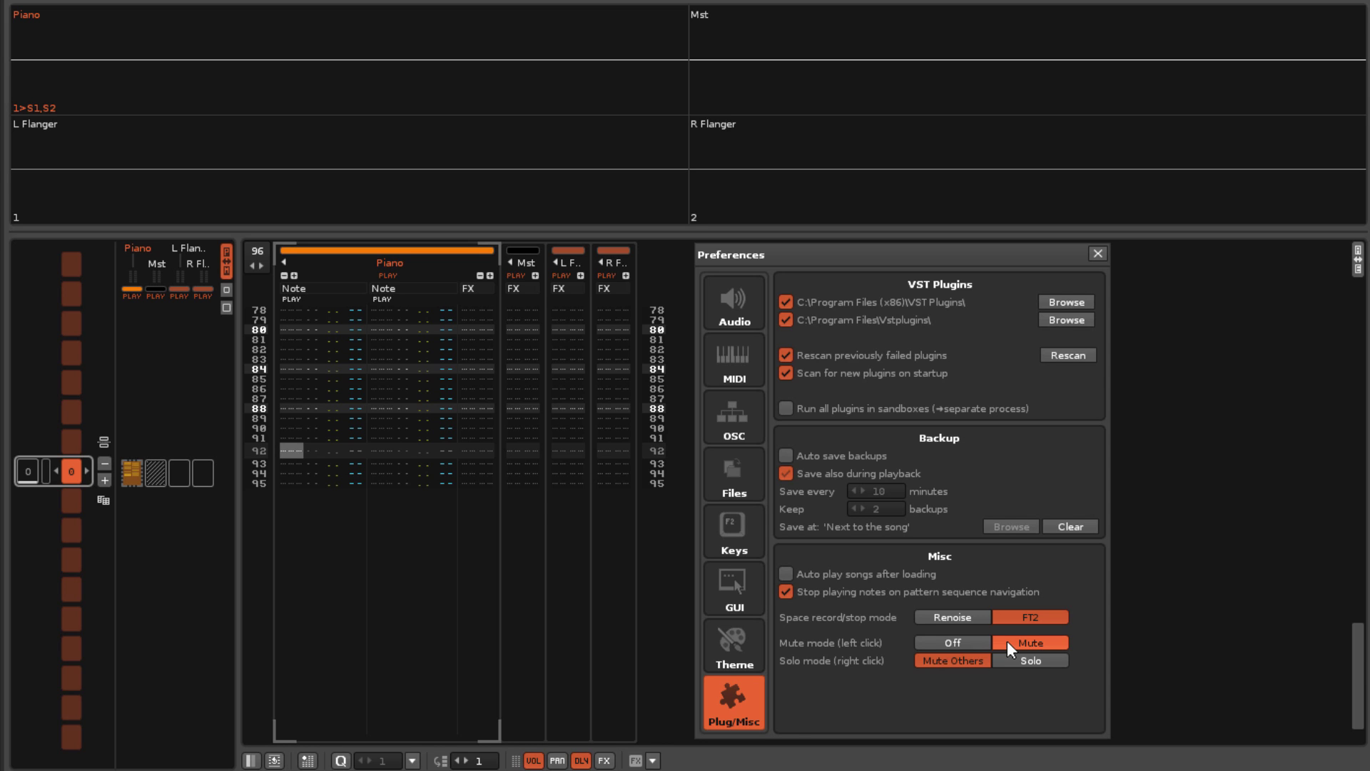
Play the song, solo the Mst scope so other tracks show MUTE, then unsolo it.
key(space)
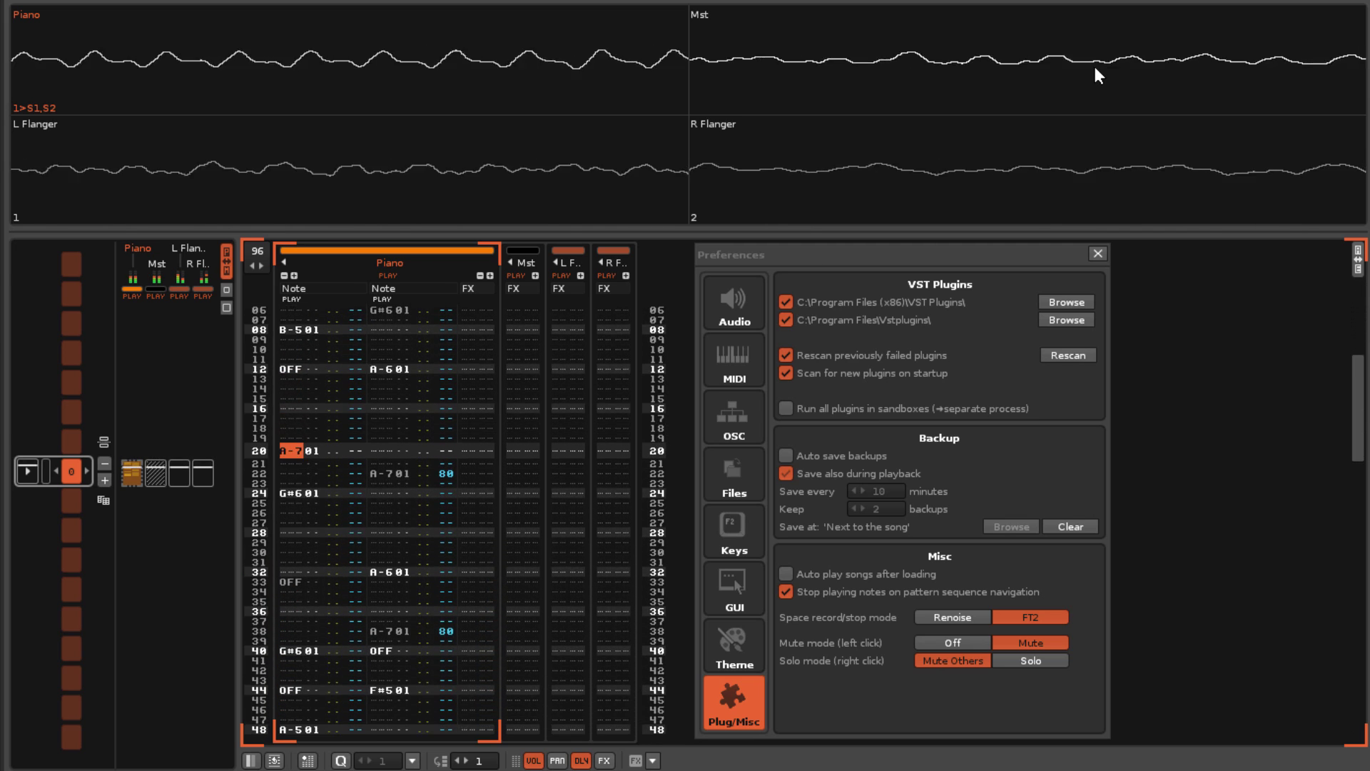
right_click(1097, 75)
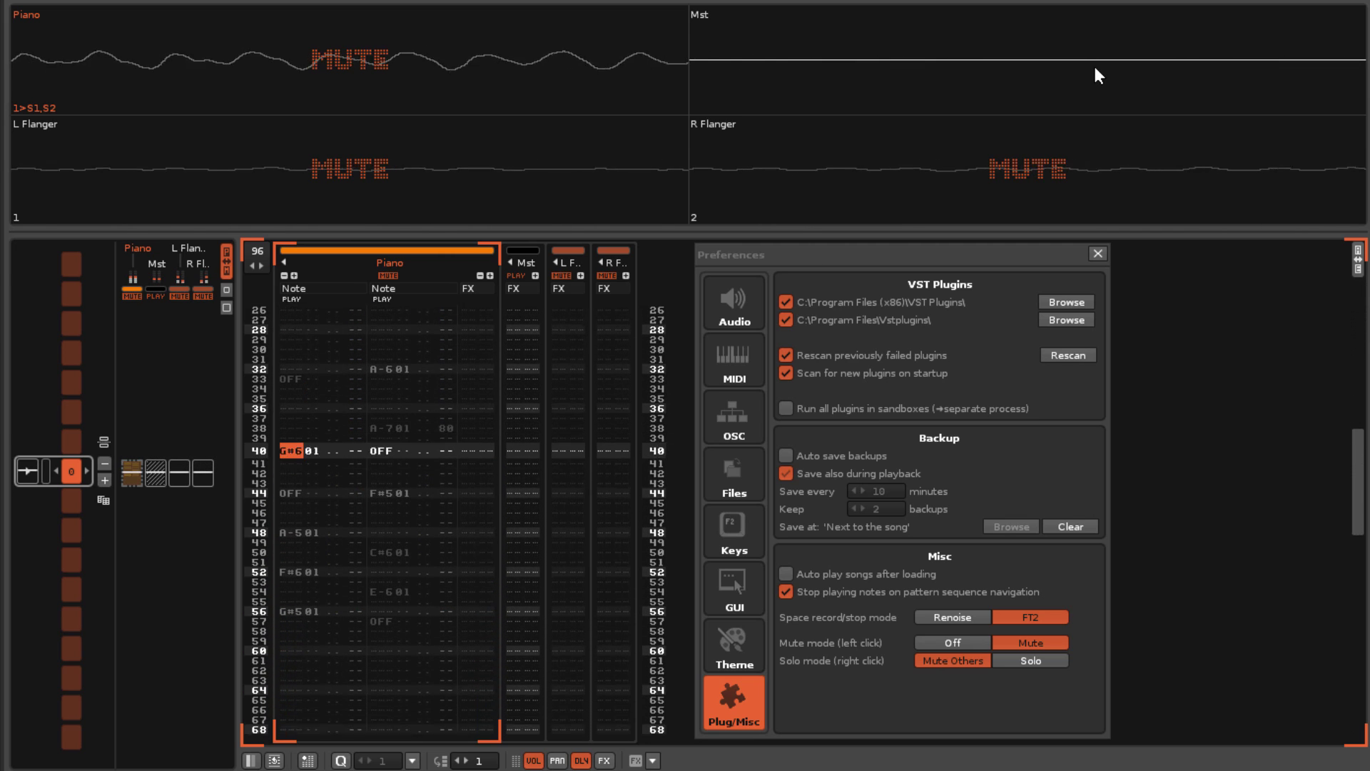
right_click(1097, 75)
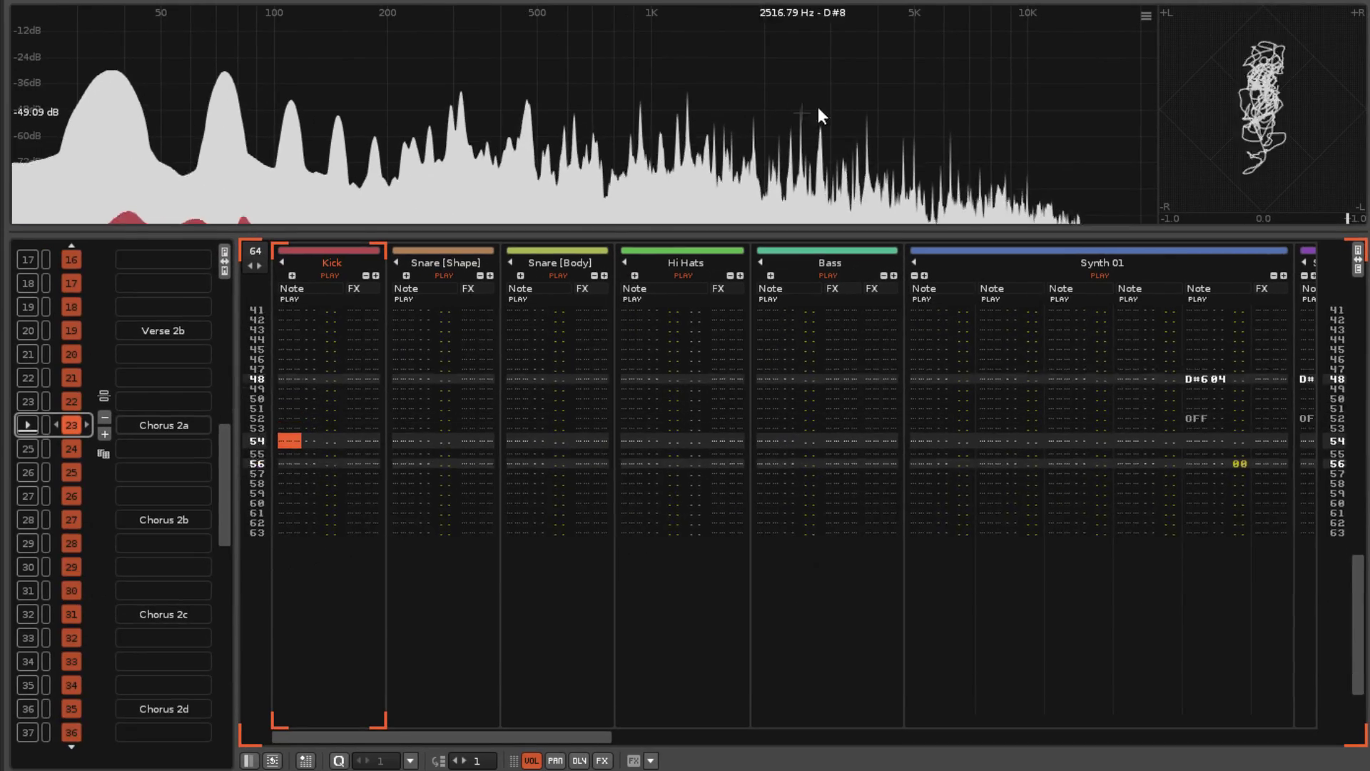
Open the spectrum analyser's display options menu from its top-right icon.
right_click(842, 98)
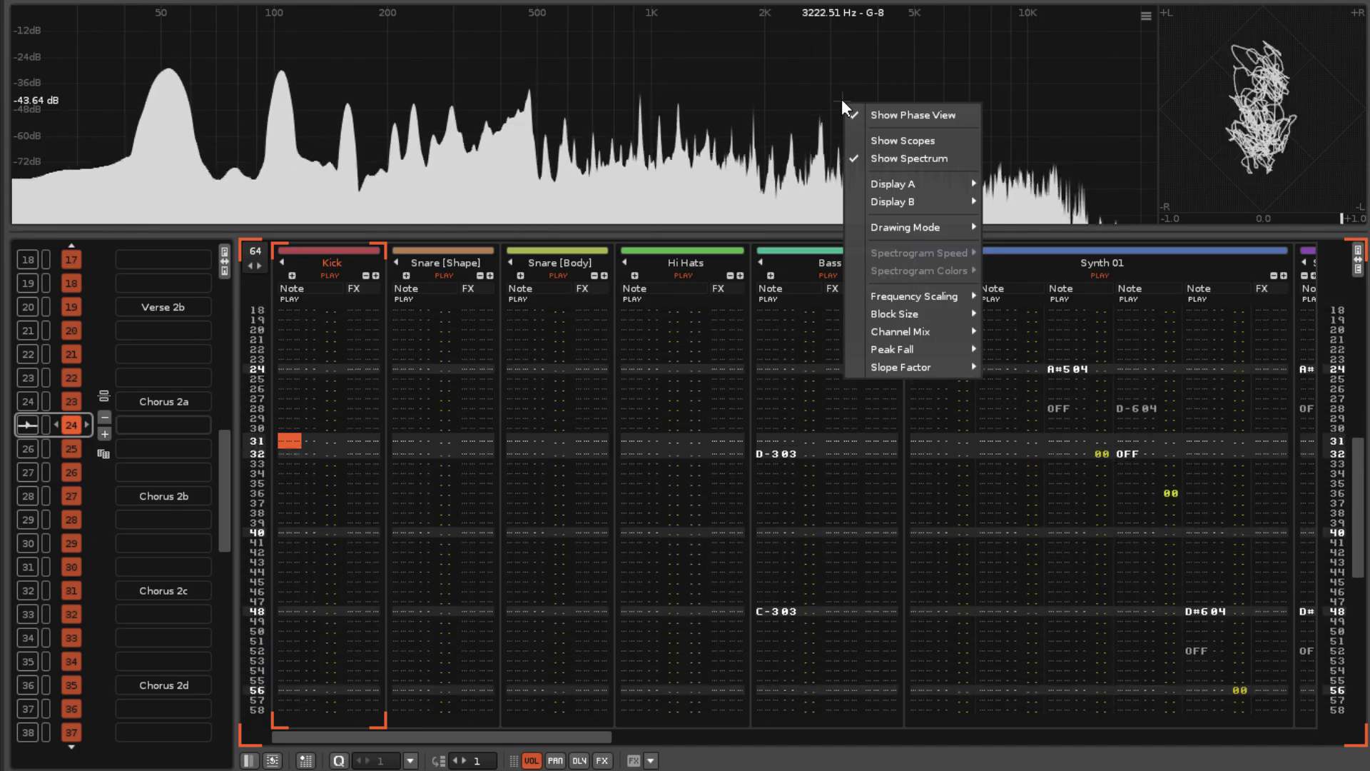
click(1145, 17)
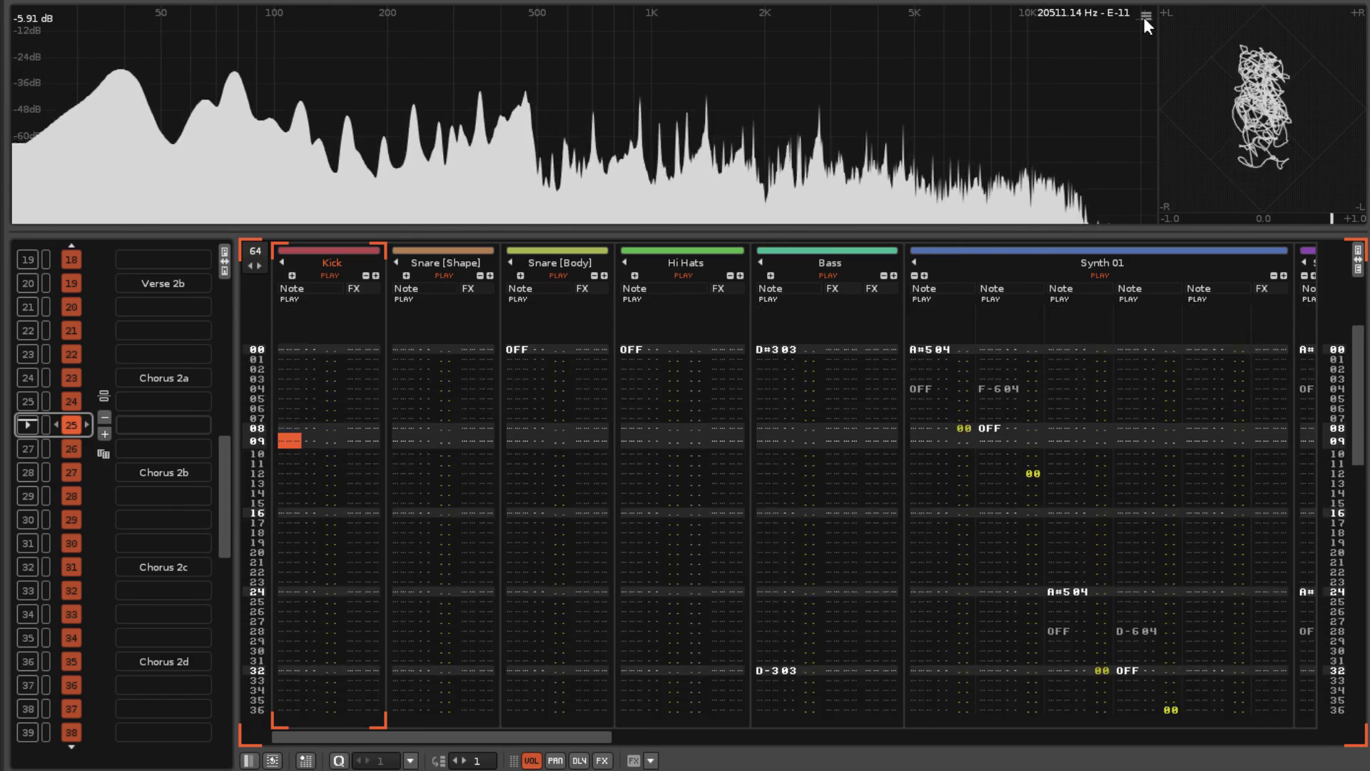
click(1144, 17)
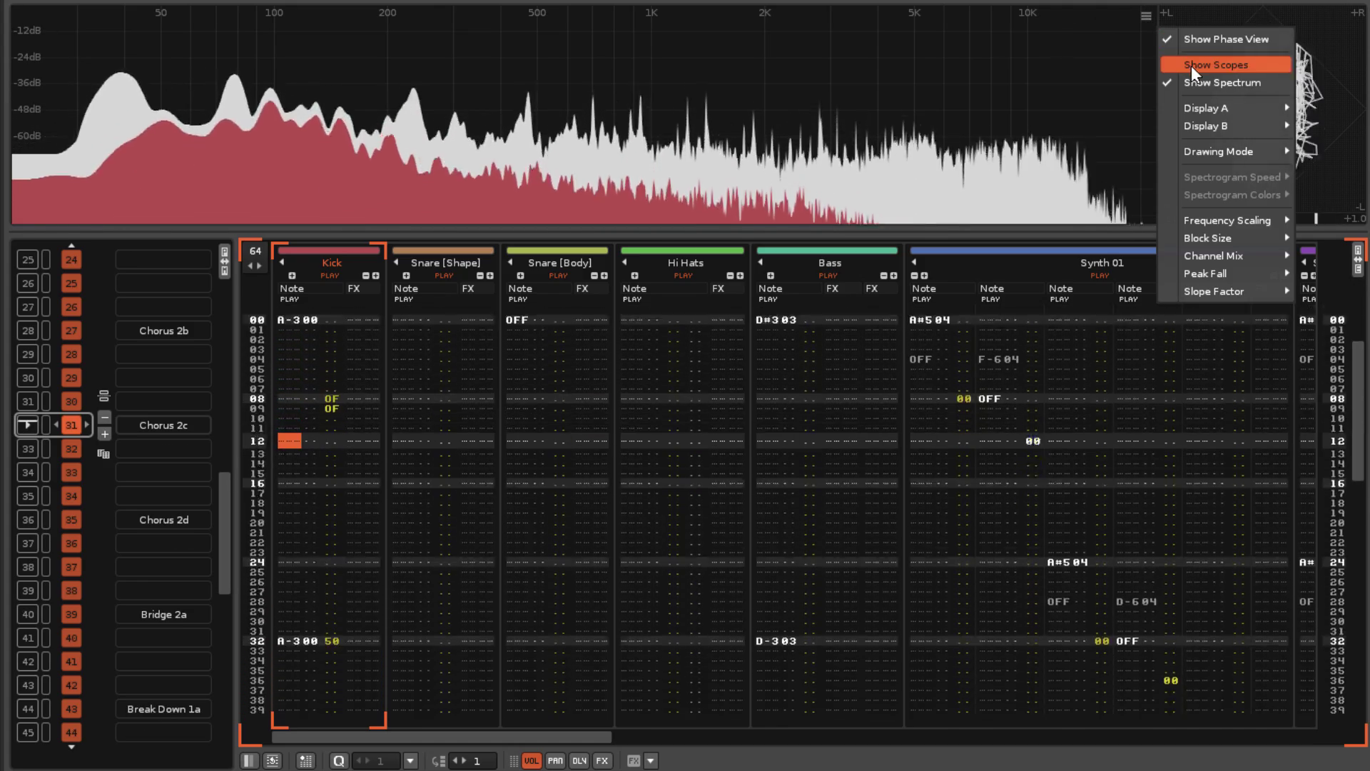
click(1192, 66)
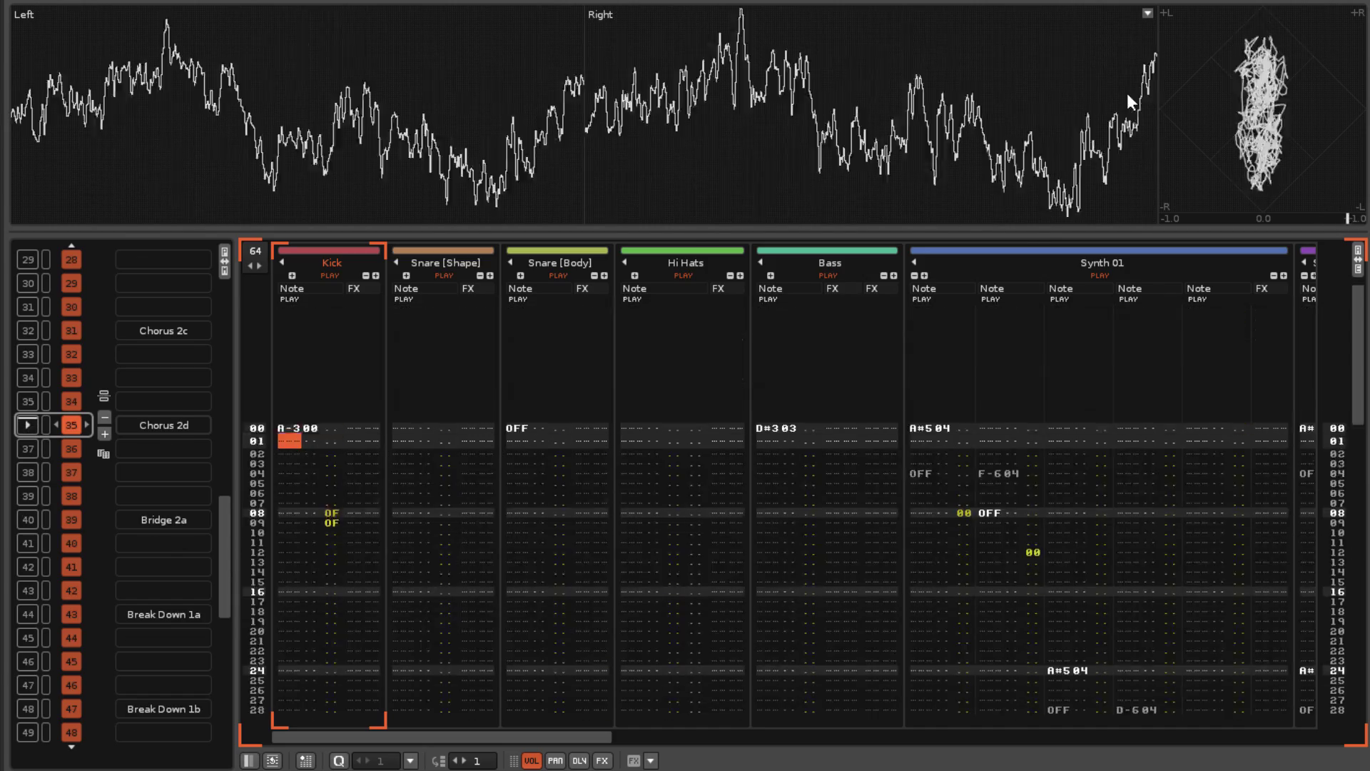
click(1149, 13)
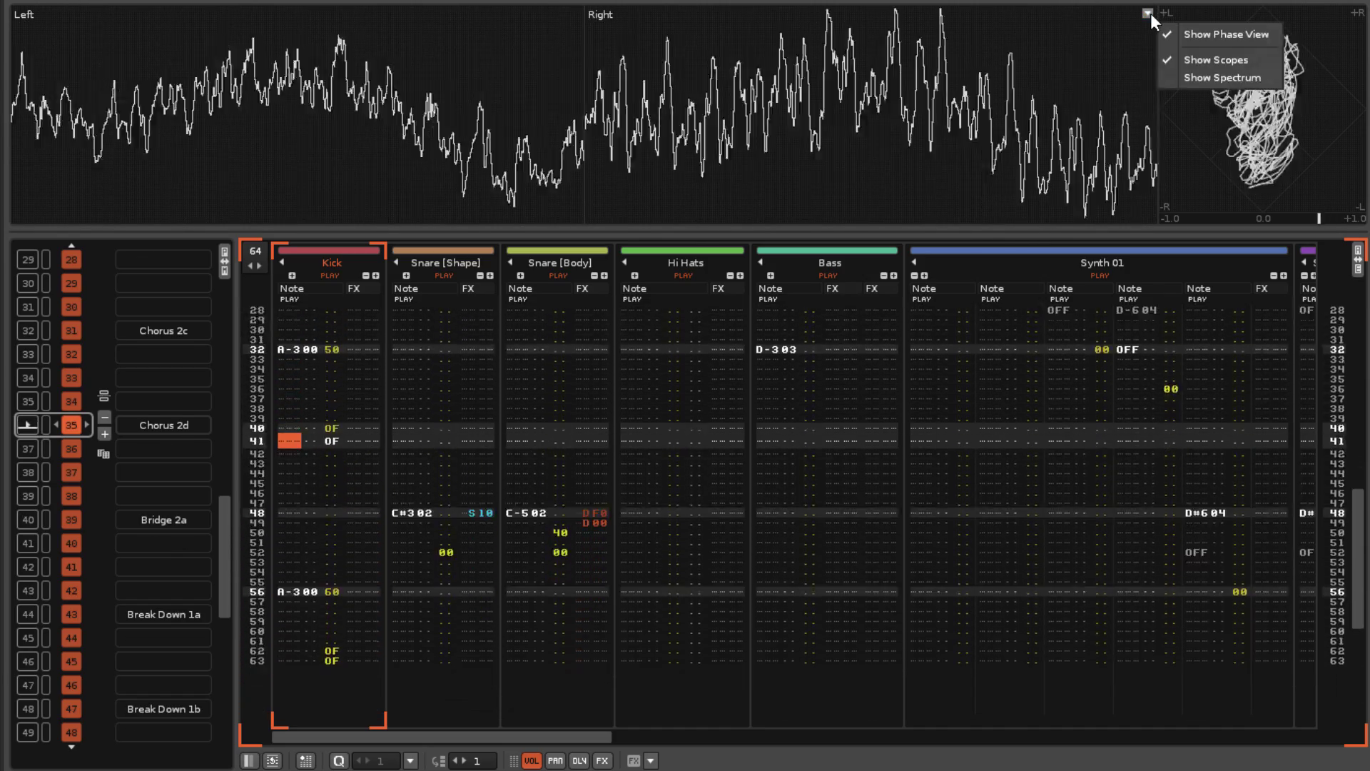
Switch back to the spectrum analyser and set its Display B to the Bass track.
click(1192, 76)
click(1147, 13)
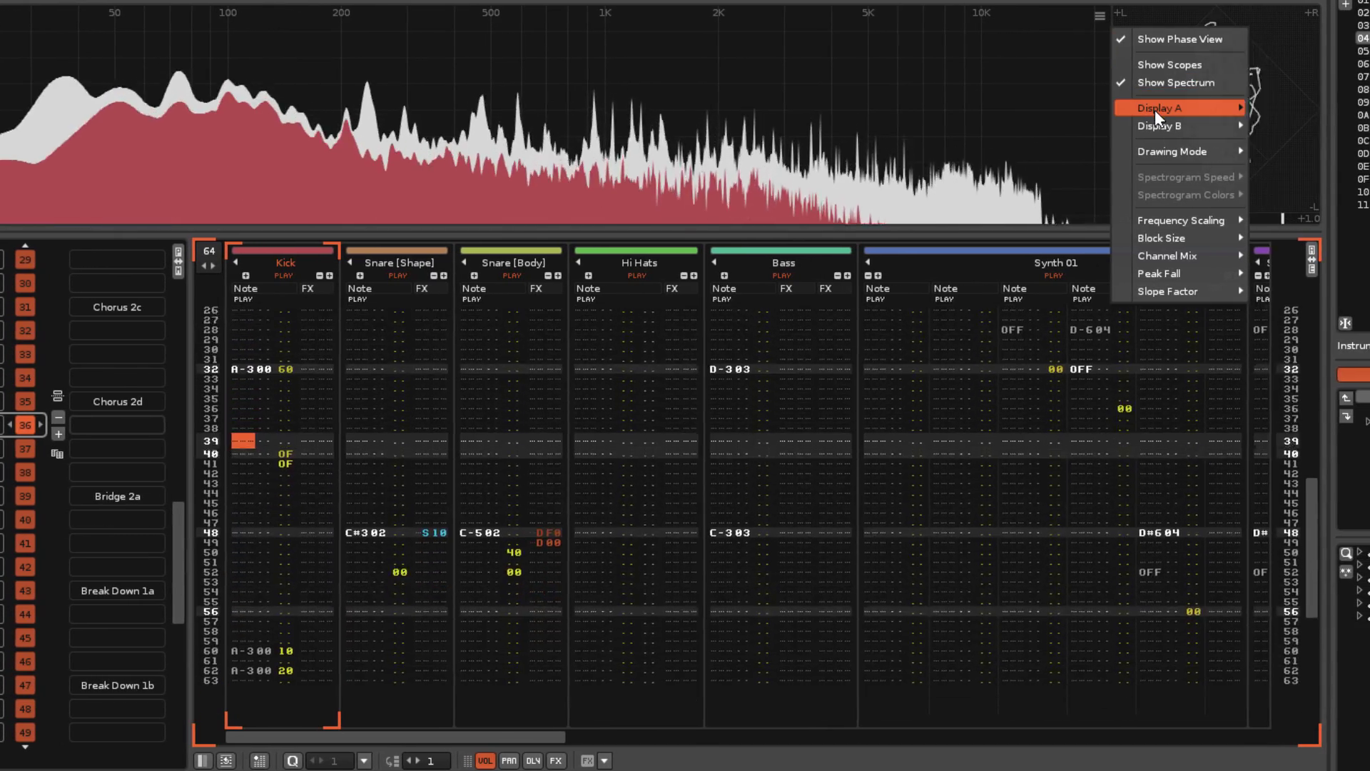
mouse_move(1174, 108)
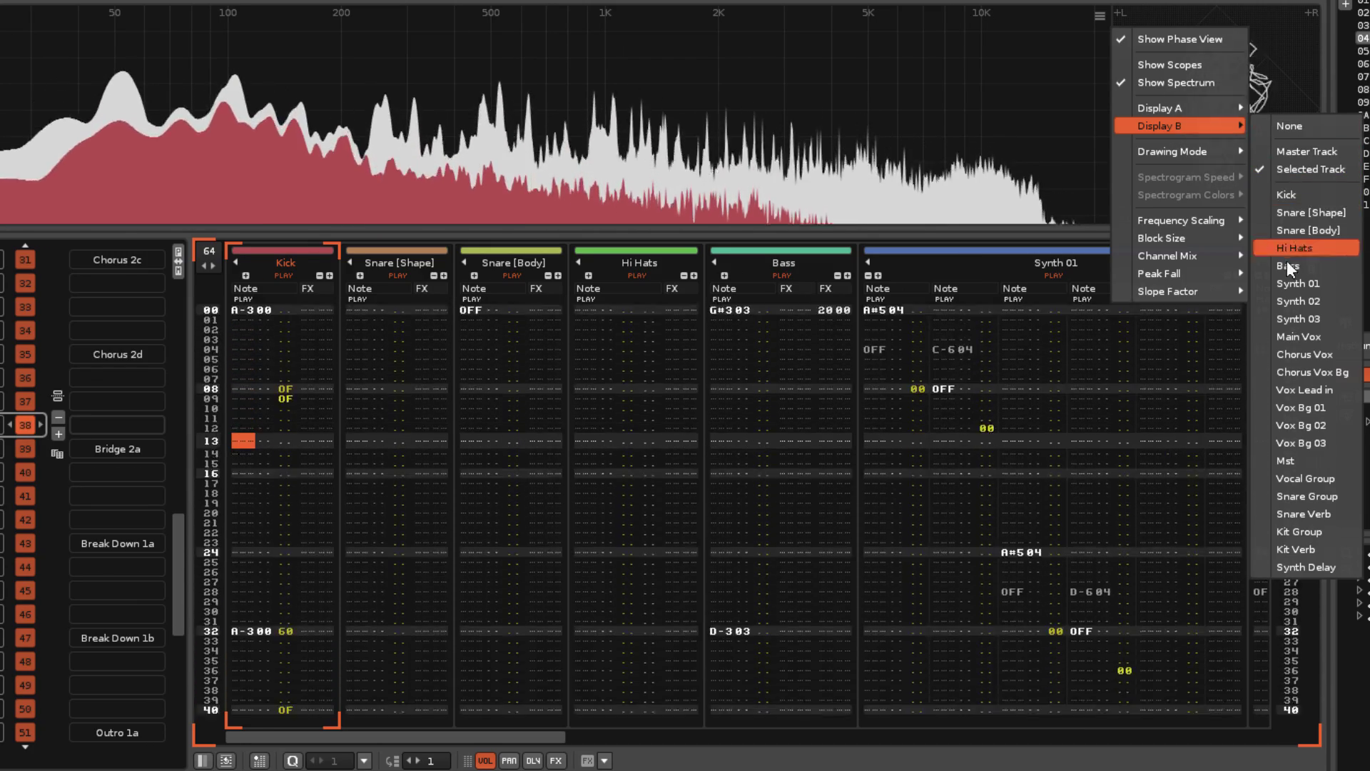
click(1284, 263)
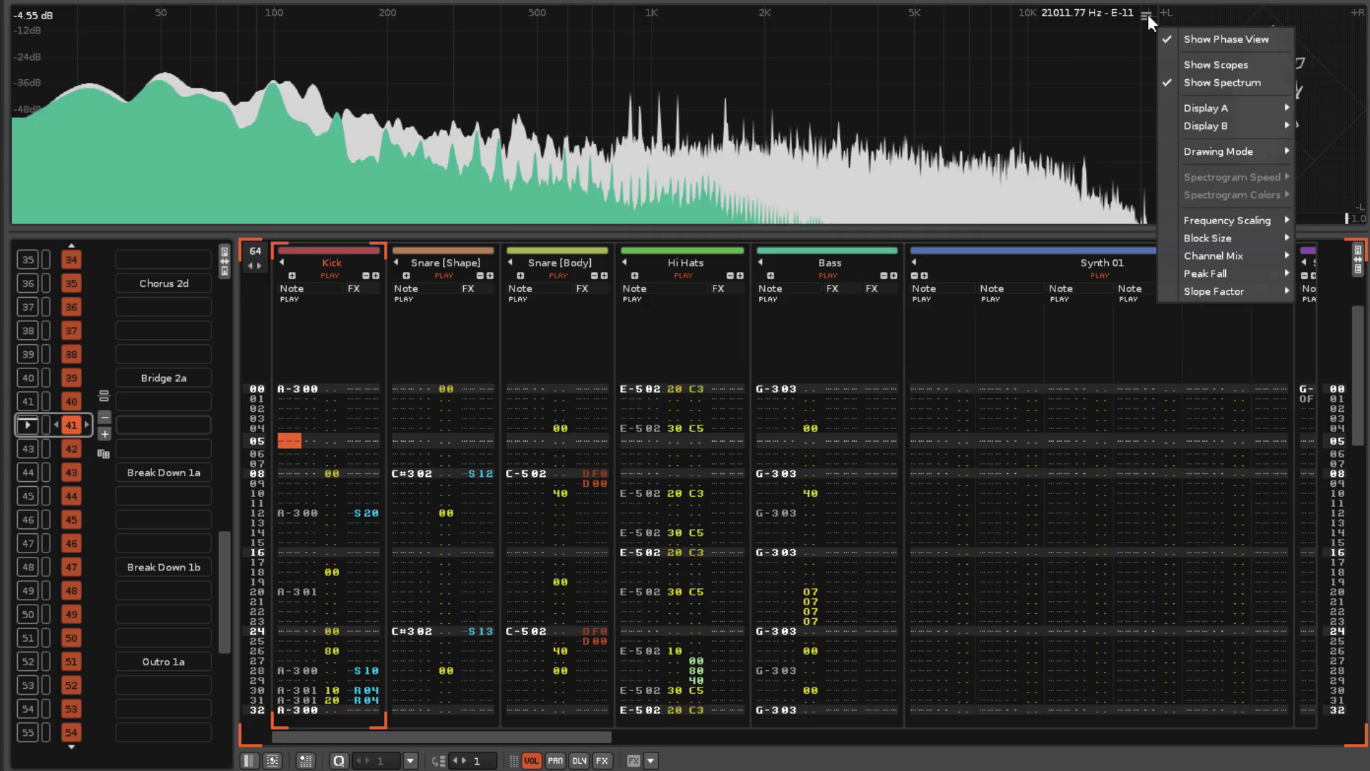
Set the spectrum analyser's Drawing Mode to Curve.
mouse_move(1222, 152)
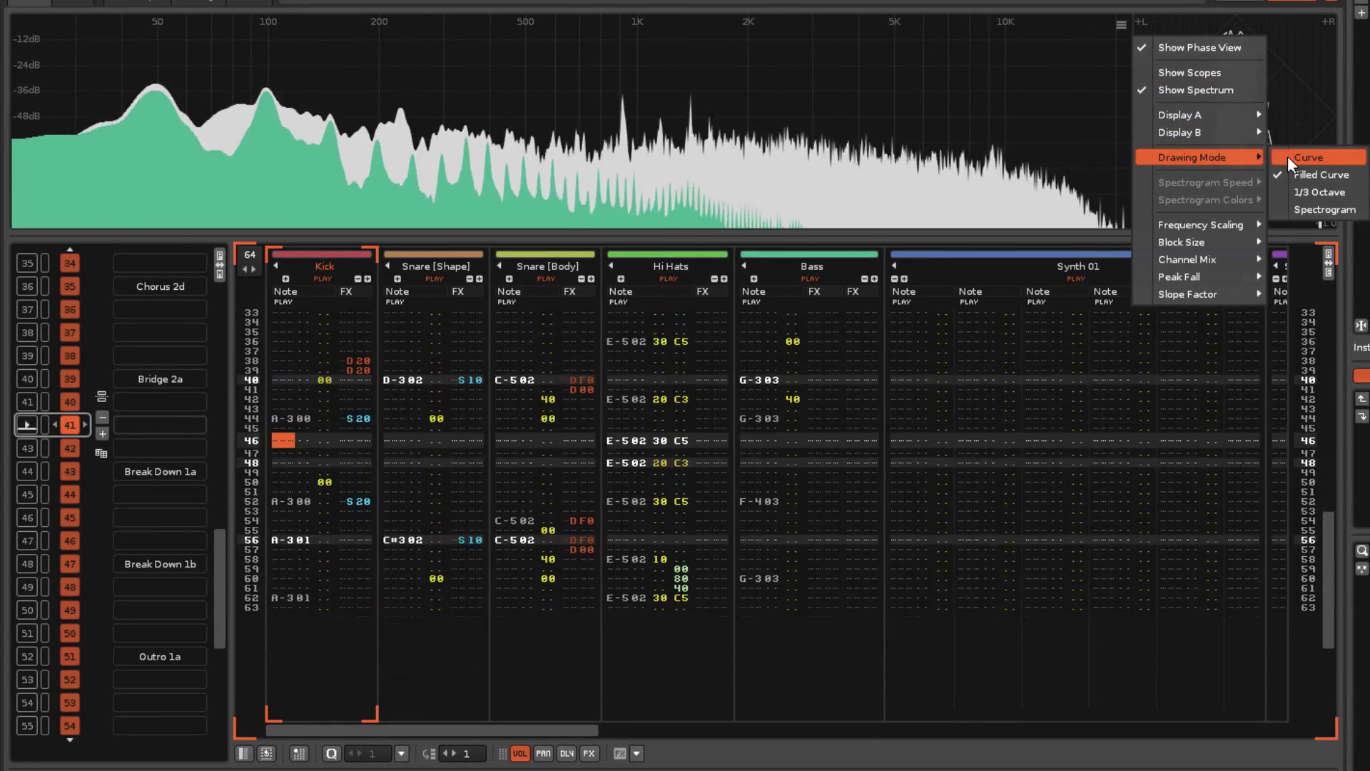
click(1289, 156)
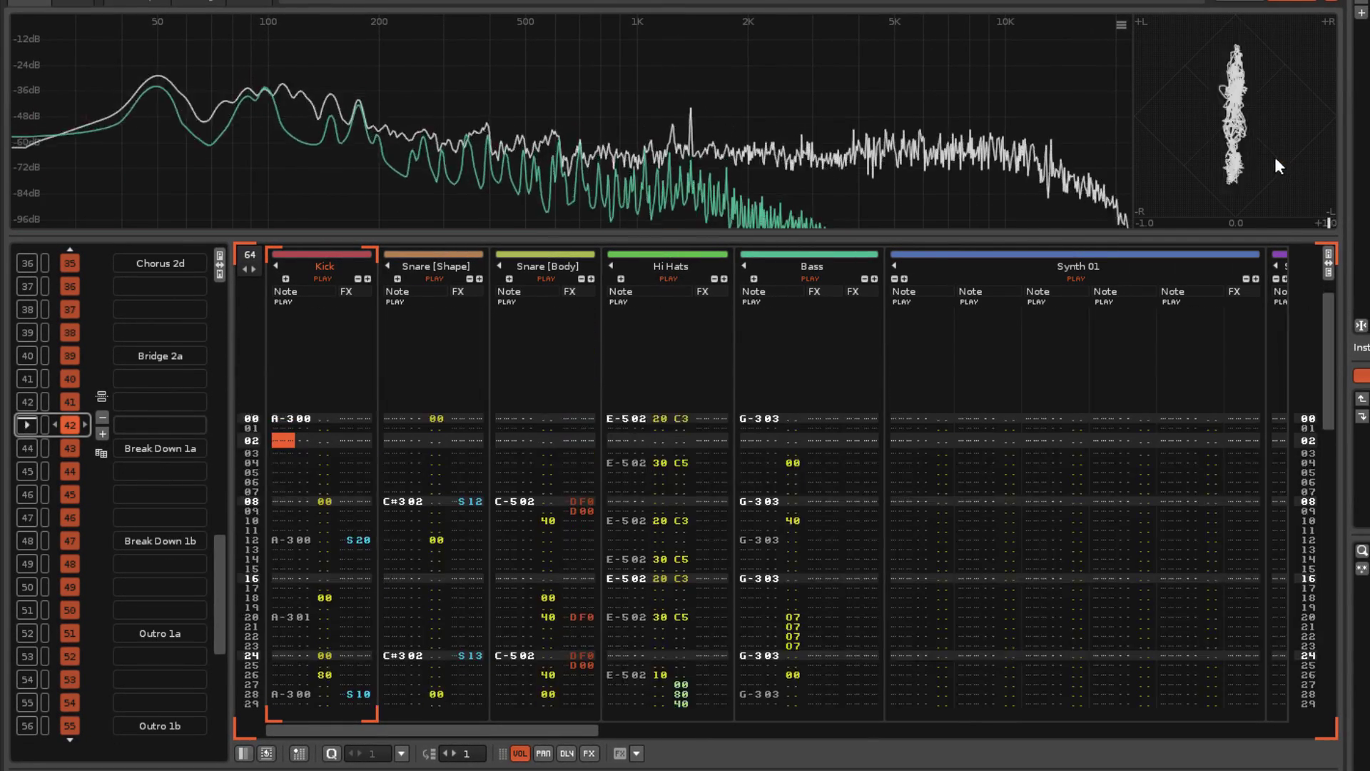